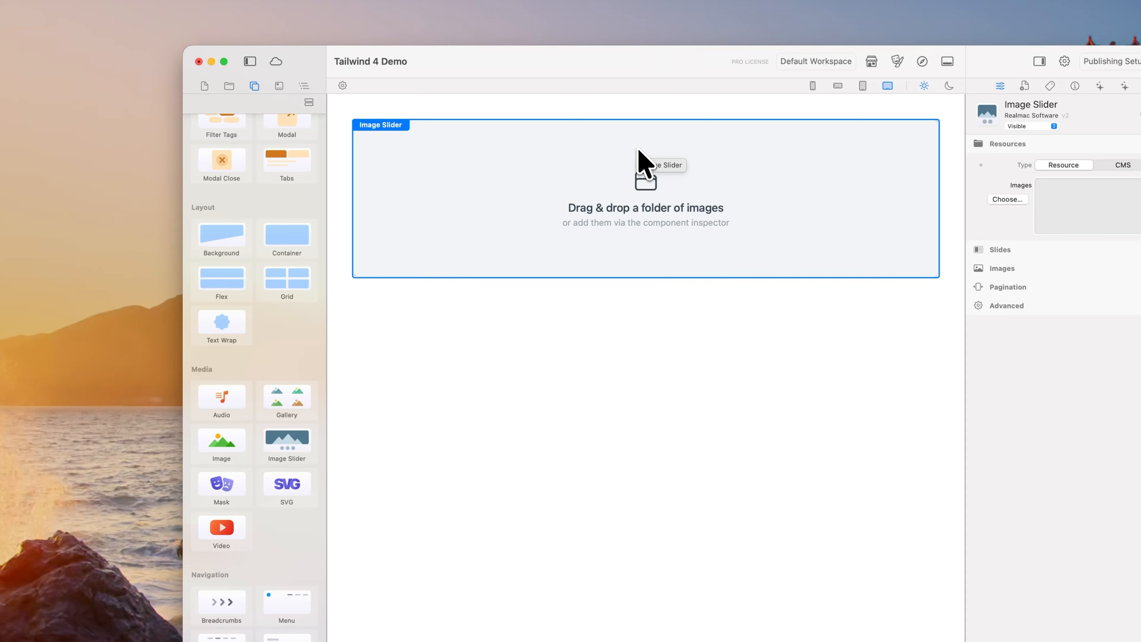
# Step: Fill the Image Slider with the pictures from the project's Sky resource folder
pyautogui.click(229, 86)
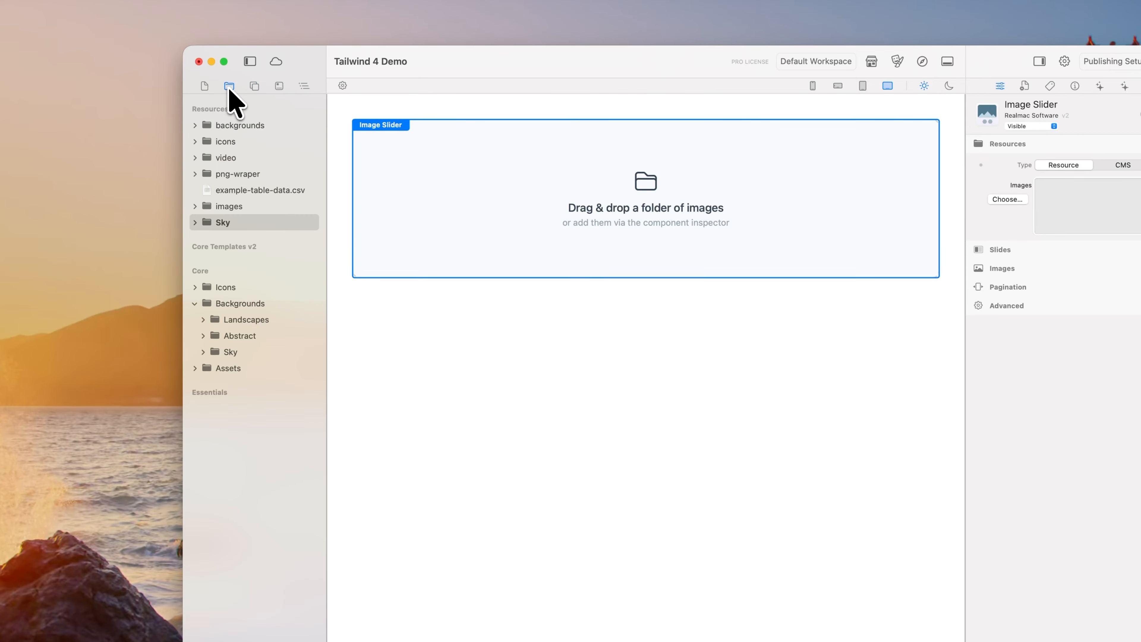
pyautogui.click(195, 222)
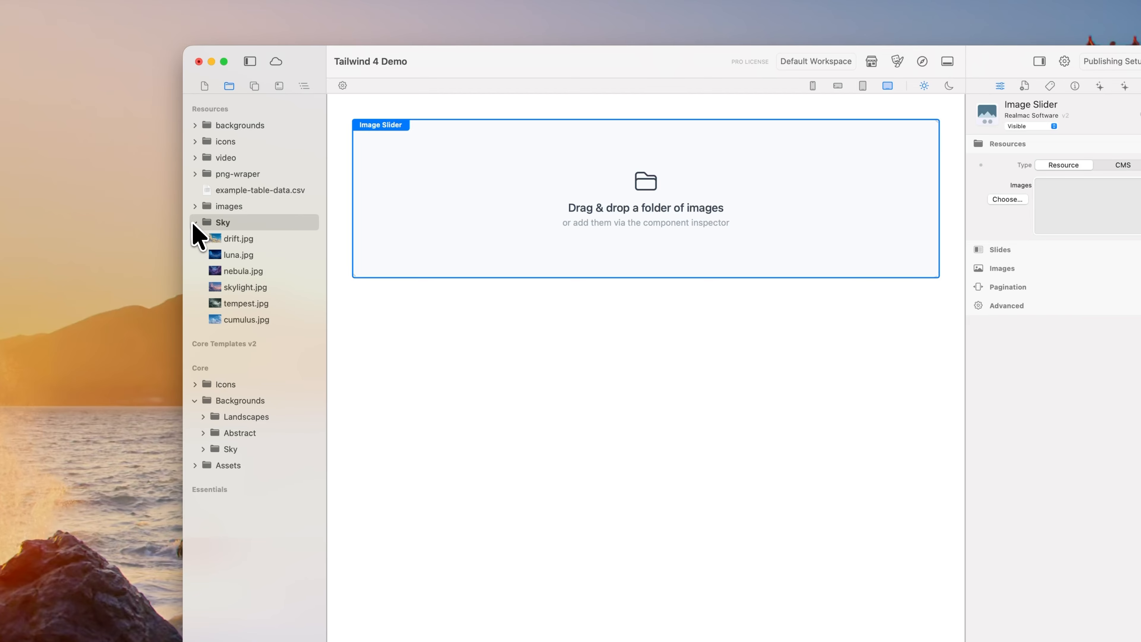
pyautogui.click(196, 223)
pyautogui.moveTo(209, 221); pyautogui.dragTo(683, 179)
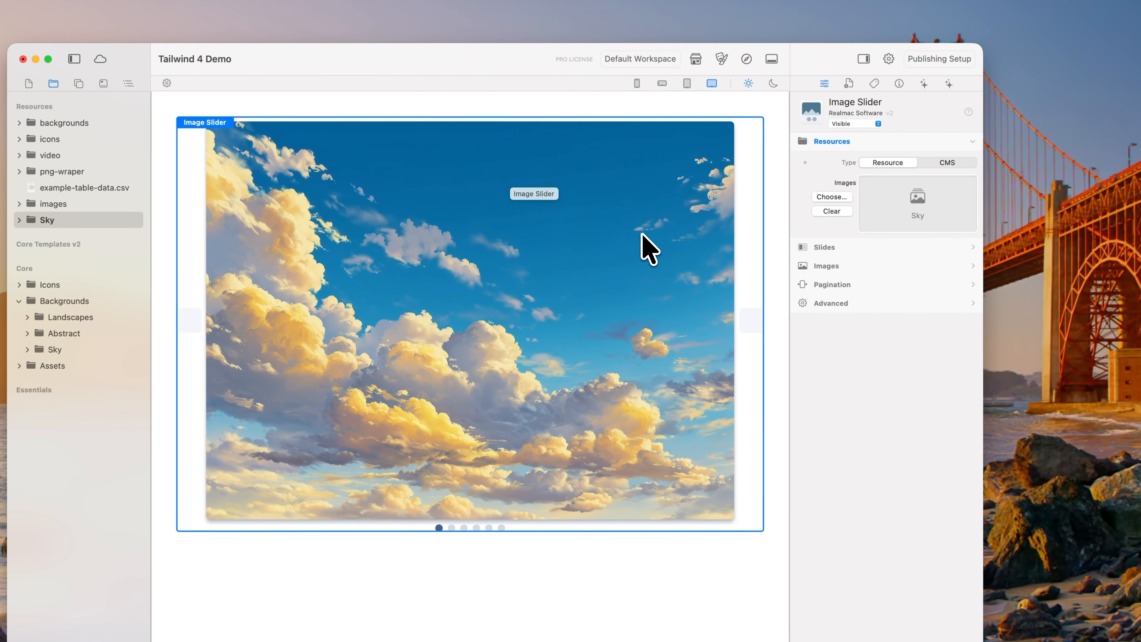
# Step: Preview the page in the browser, test moving between slides by swiping, pagination dots and arrows, and close the preview
pyautogui.click(747, 59)
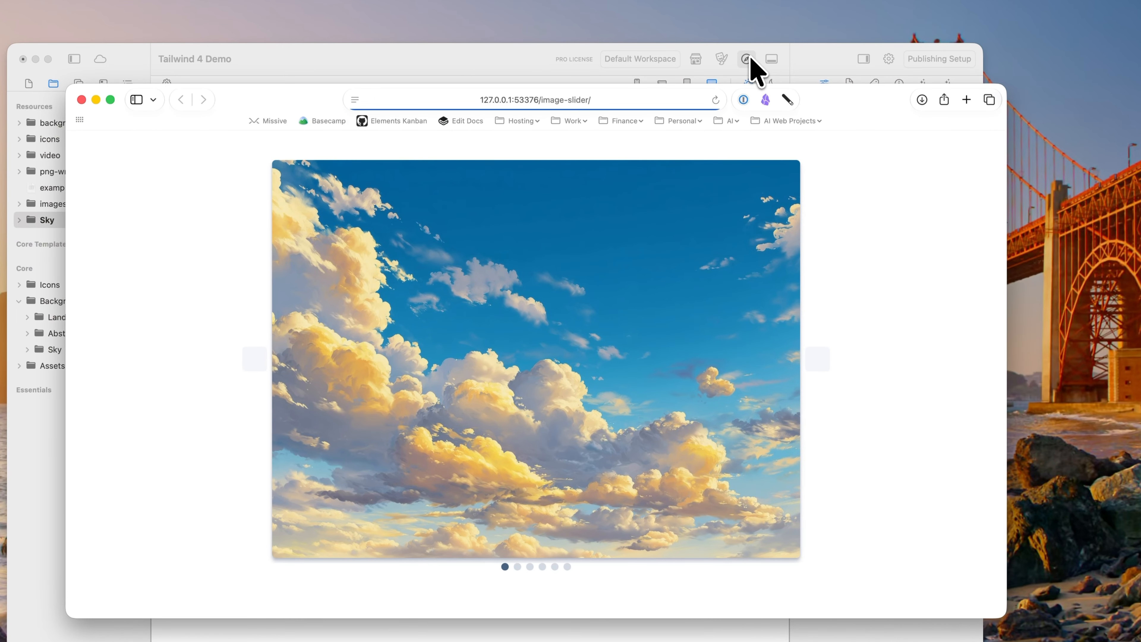
pyautogui.moveTo(739, 355); pyautogui.dragTo(451, 367)
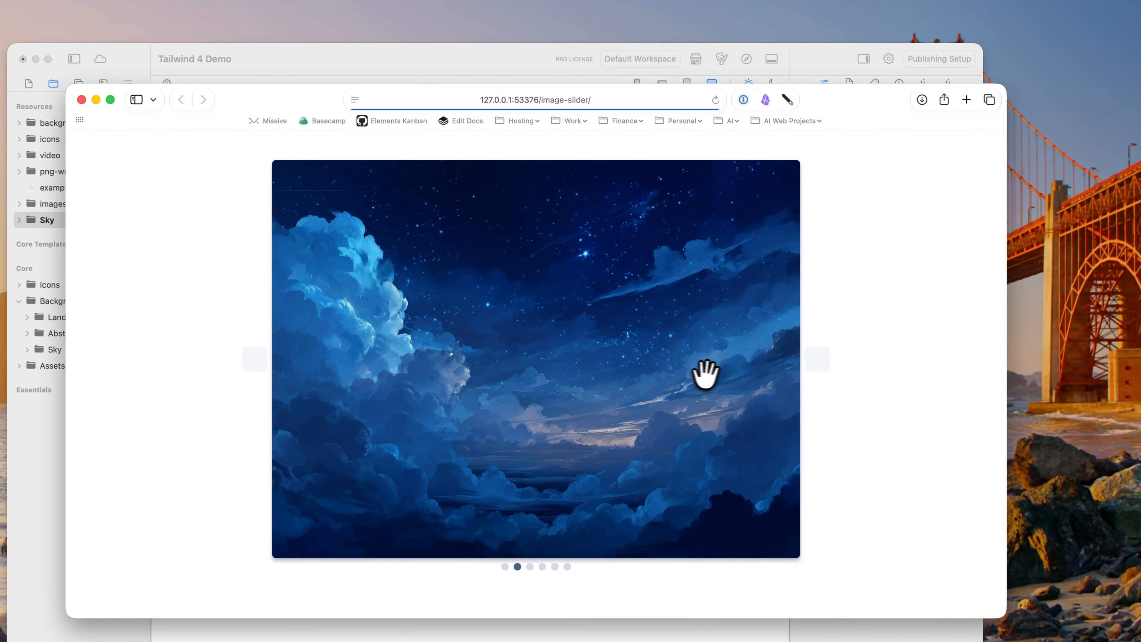
pyautogui.moveTo(670, 339); pyautogui.dragTo(405, 336)
pyautogui.click(555, 566)
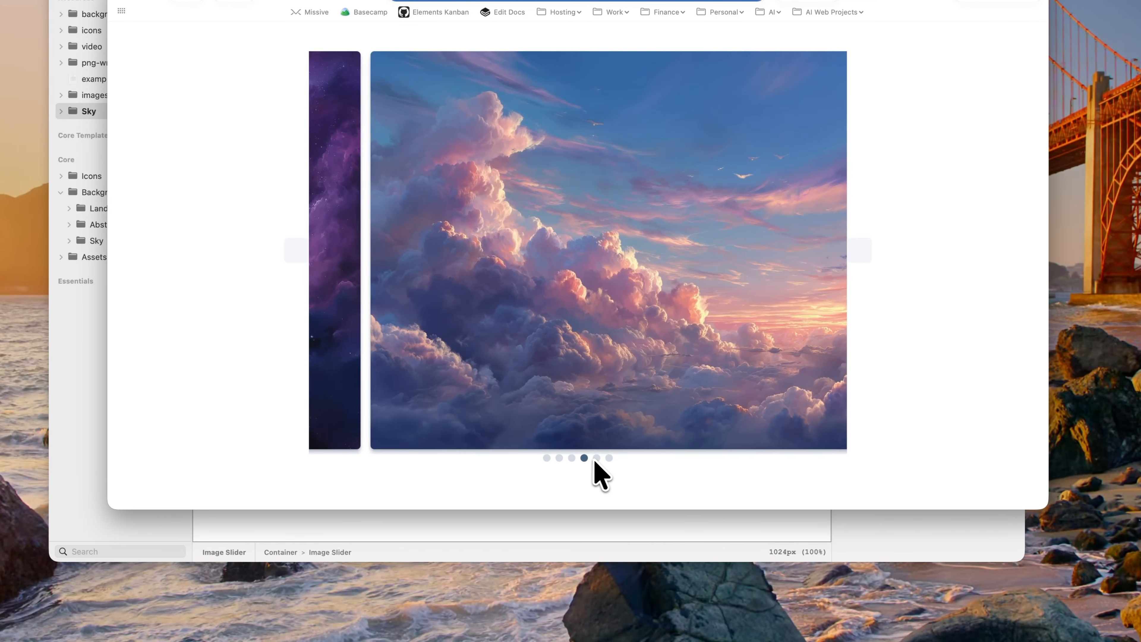
pyautogui.click(607, 458)
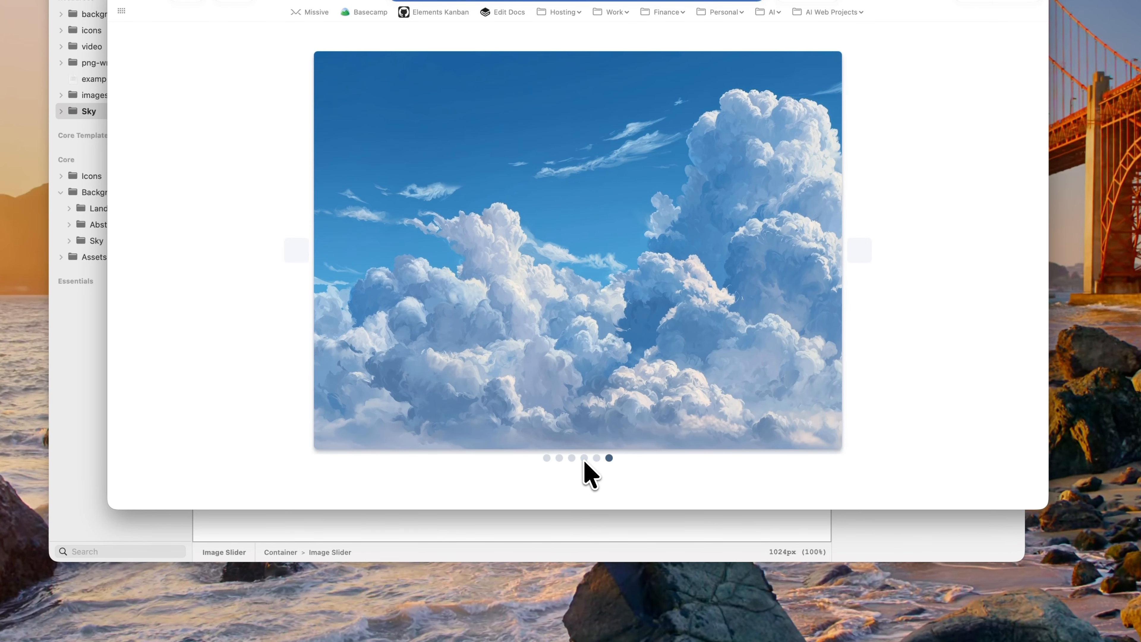
pyautogui.click(583, 459)
pyautogui.click(859, 251)
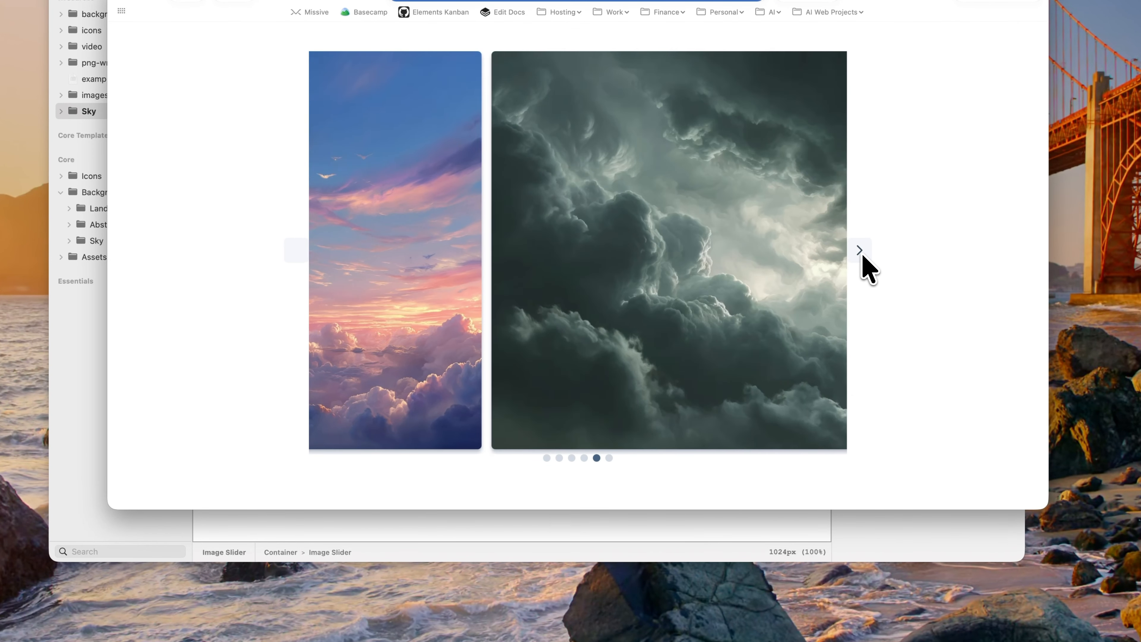
pyautogui.click(859, 250)
pyautogui.click(298, 250)
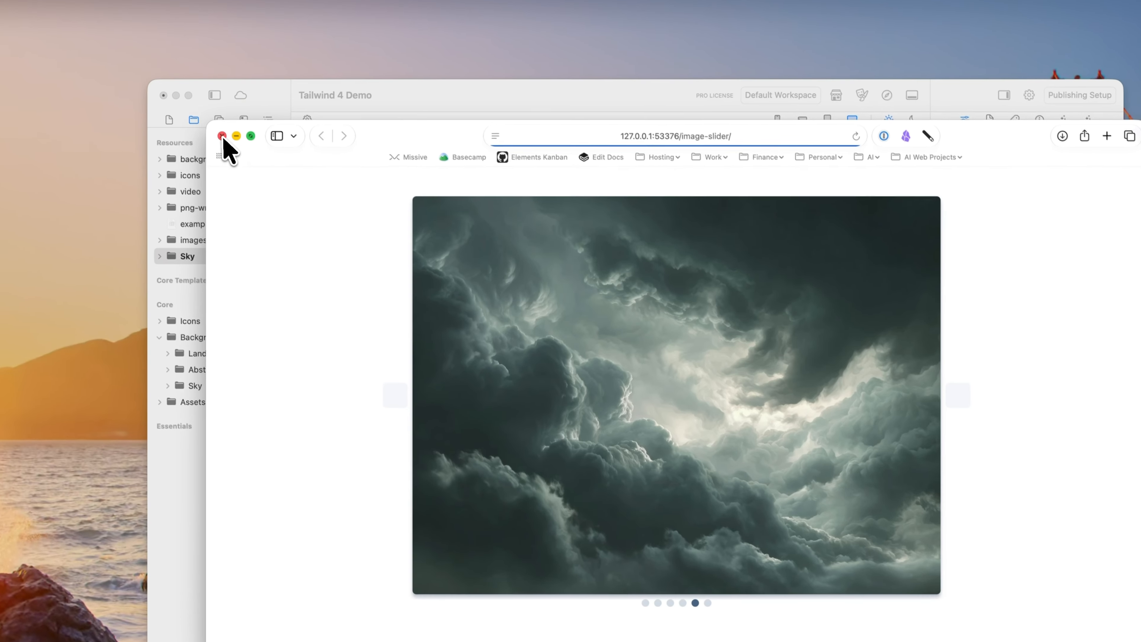
pyautogui.click(223, 137)
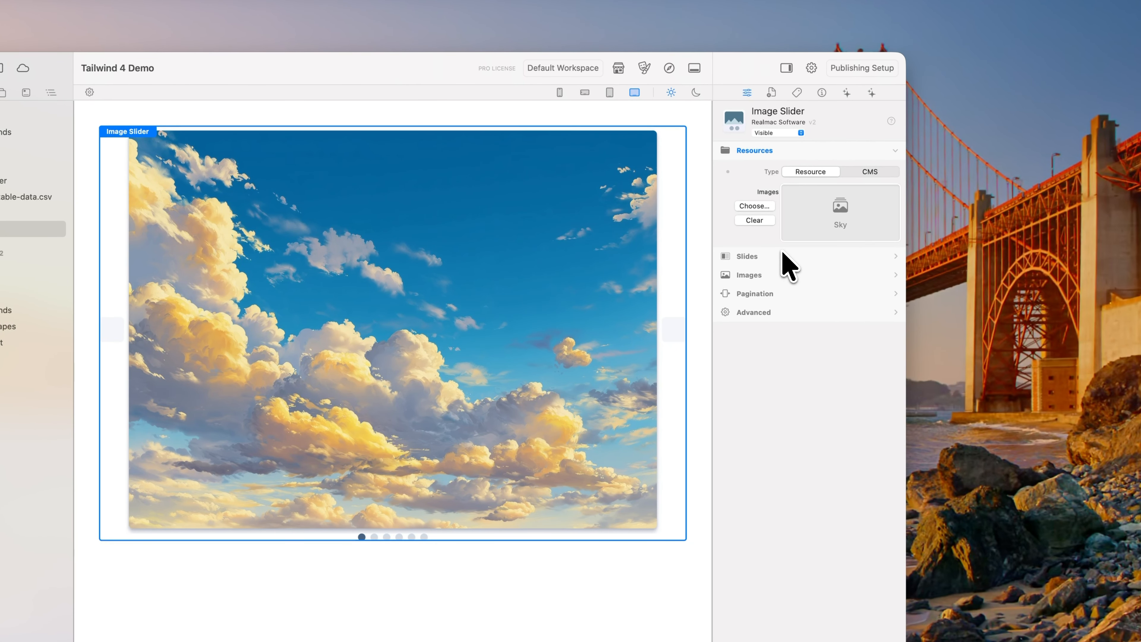
# Step: Turn on Auto Play for the slides with an interval of 1000 milliseconds and enable Pause on Hover
pyautogui.click(1003, 282)
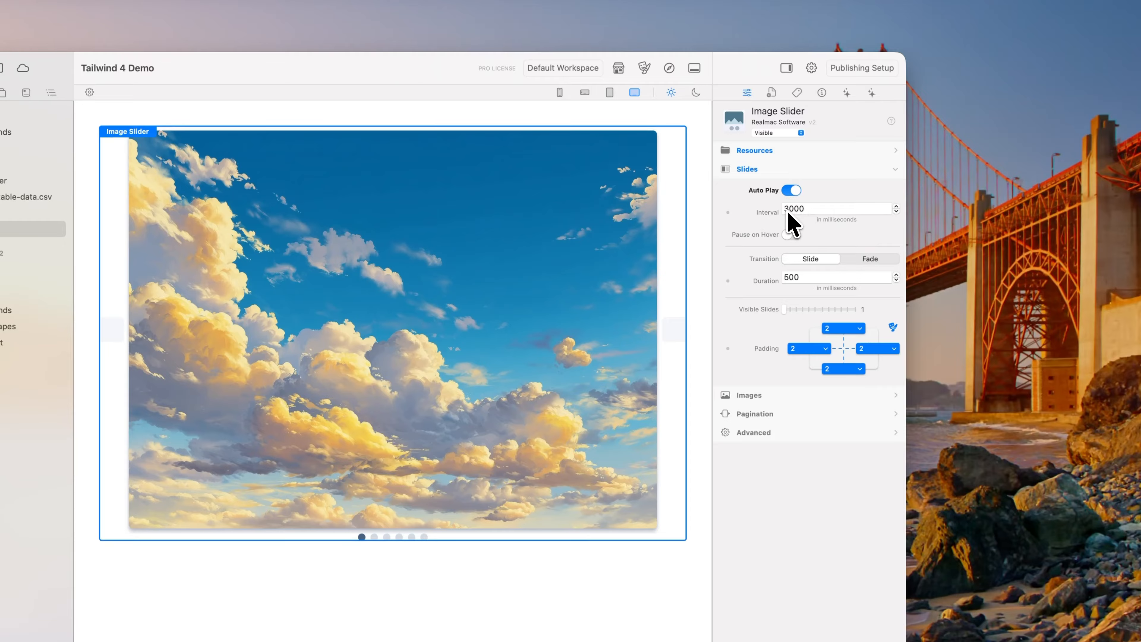
pyautogui.moveTo(788, 210); pyautogui.dragTo(774, 210)
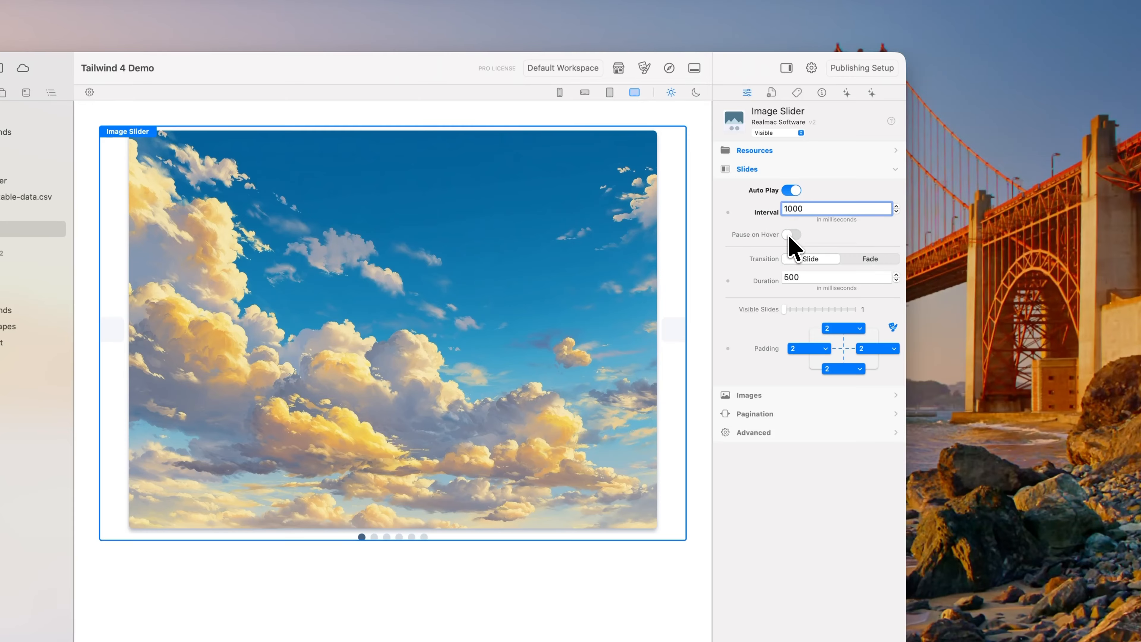
pyautogui.click(790, 234)
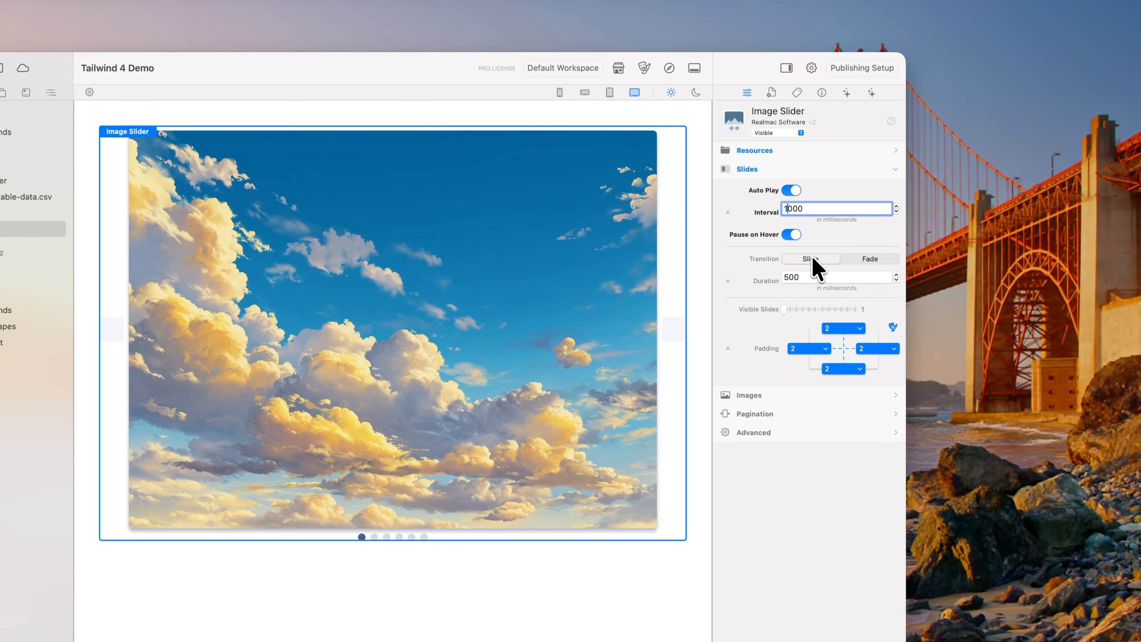
# Step: Try the Fade transition, return to Slide, and set the duration to 1000 milliseconds with 2 visible slides
pyautogui.click(861, 260)
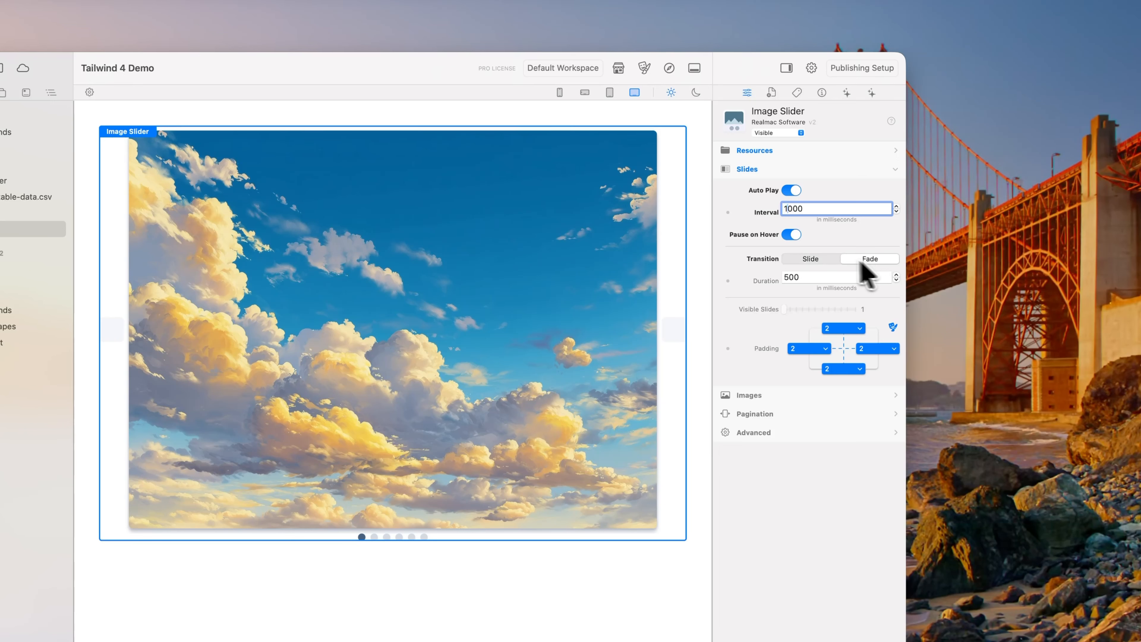
pyautogui.click(817, 258)
pyautogui.press('Tab')
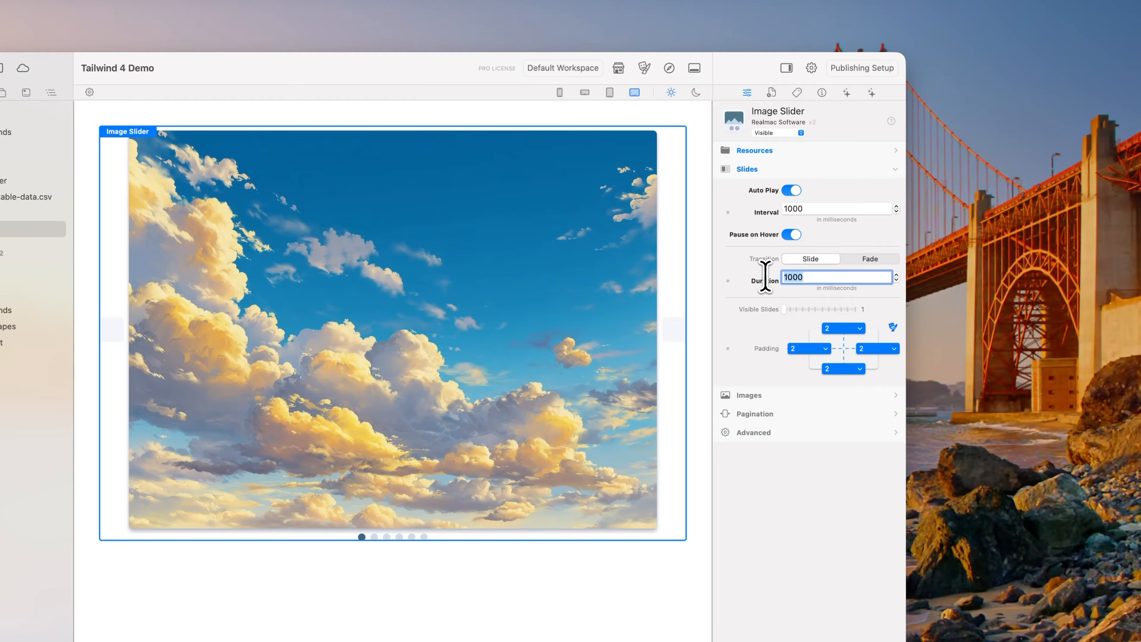
pyautogui.moveTo(783, 309)
pyautogui.mouseDown()
pyautogui.moveTo(802, 311)
pyautogui.moveTo(791, 311)
pyautogui.mouseUp()
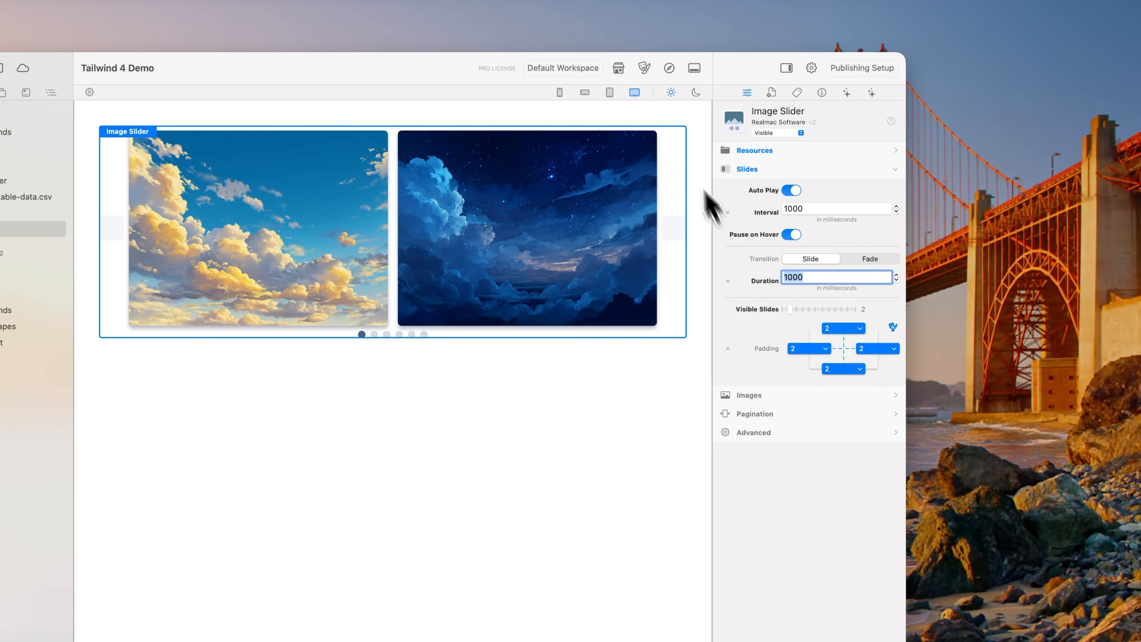
# Step: Preview the auto-playing slider with two visible slides in the browser and close the preview
pyautogui.click(669, 68)
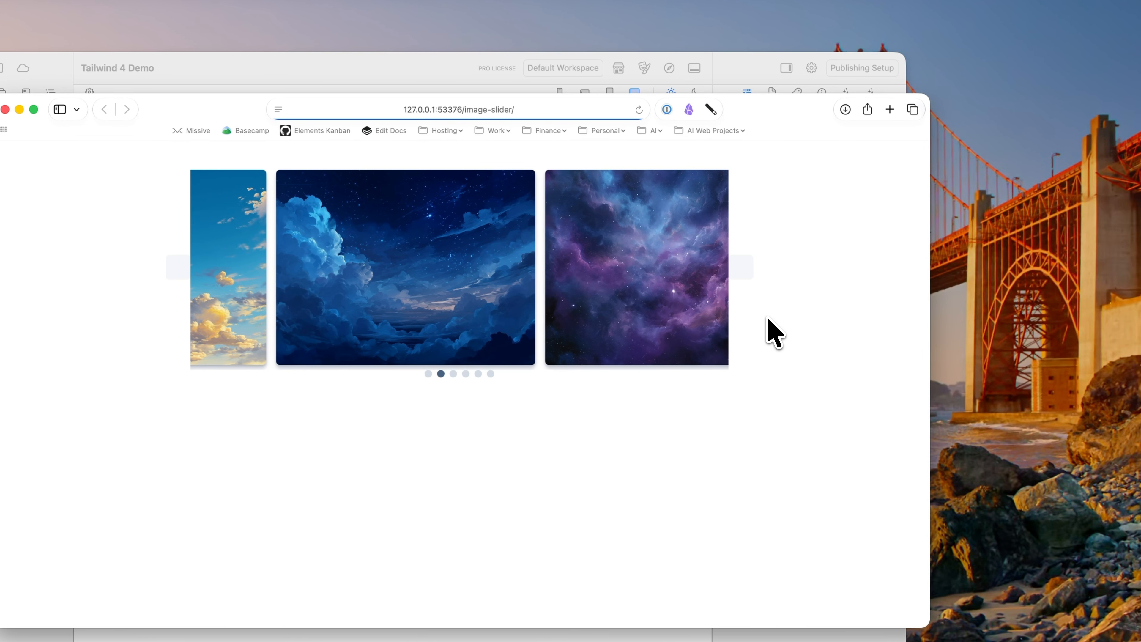
pyautogui.press('super+w')
pyautogui.click(776, 465)
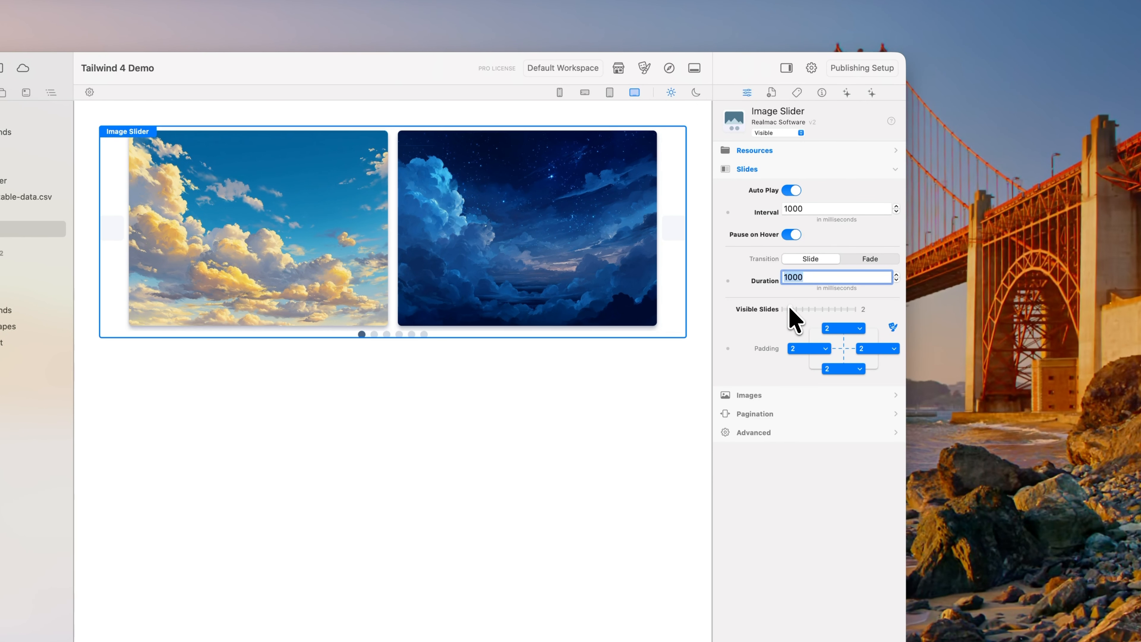
# Step: Set the slider to 1 visible slide with a 200 millisecond transition duration and turn off Pause on Hover
pyautogui.moveTo(789, 307); pyautogui.dragTo(779, 308)
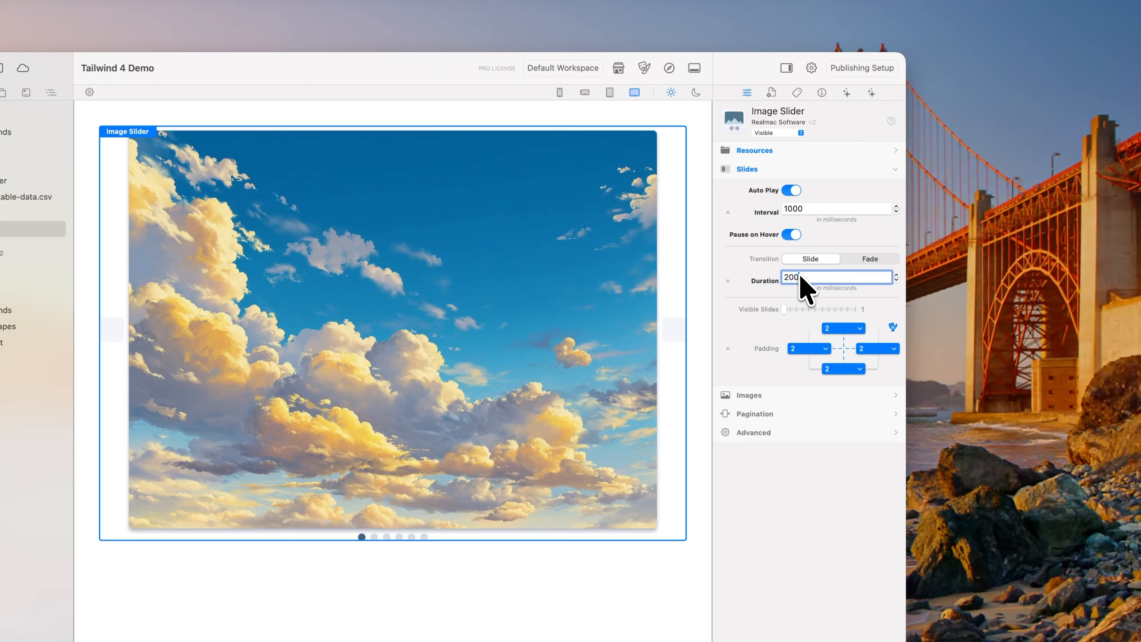
pyautogui.click(791, 235)
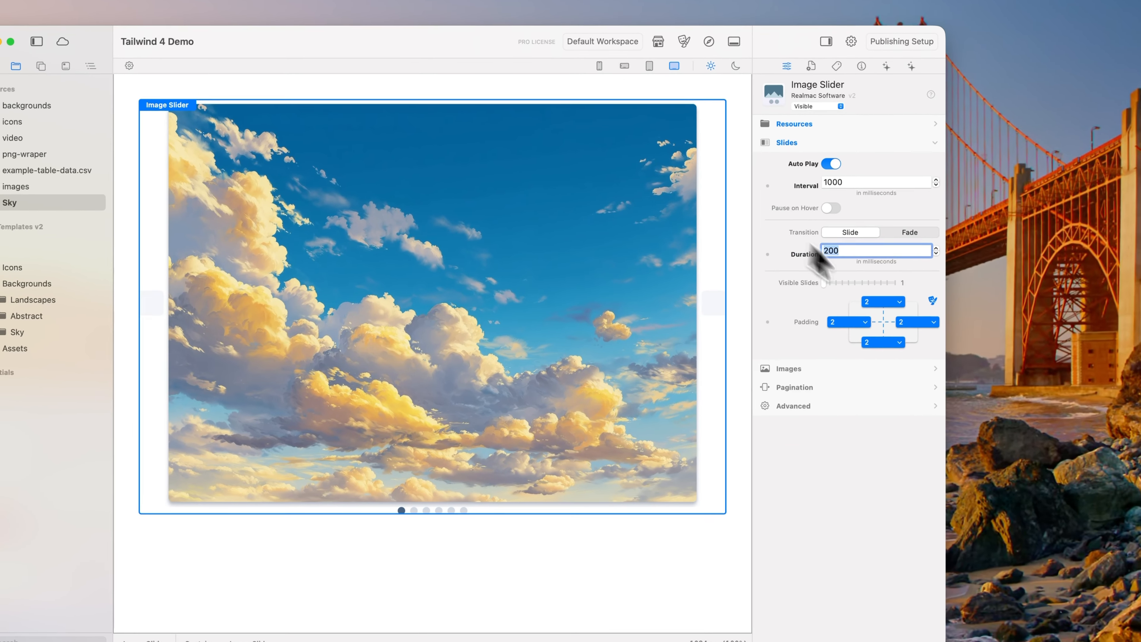
# Step: Try a top and bottom slide padding of 10 and settle on 5
pyautogui.click(882, 302)
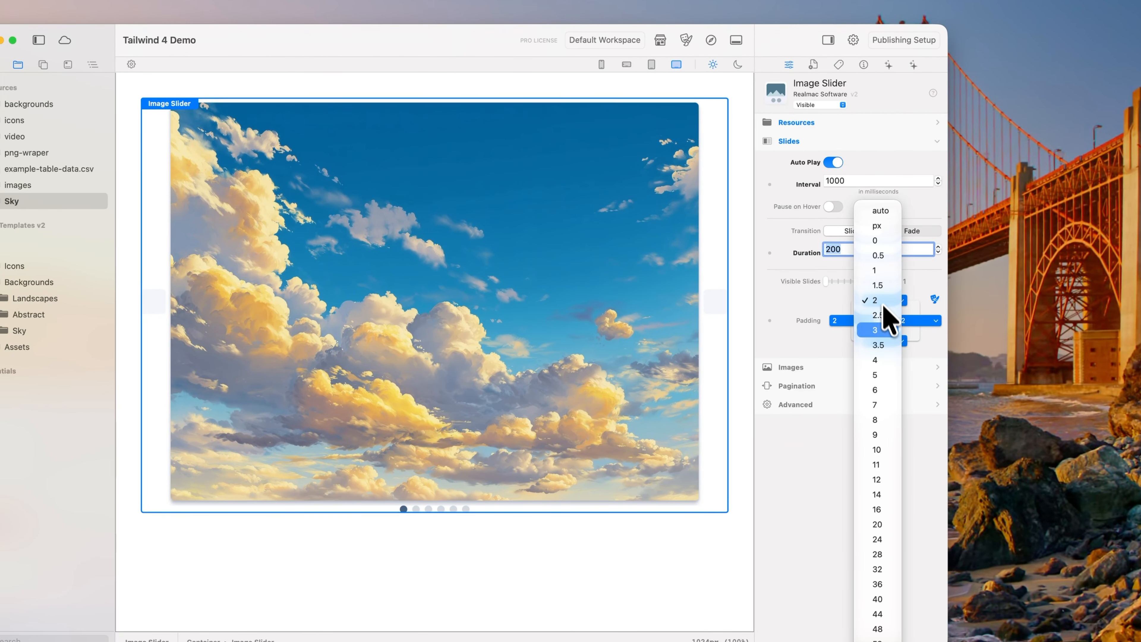
pyautogui.click(877, 449)
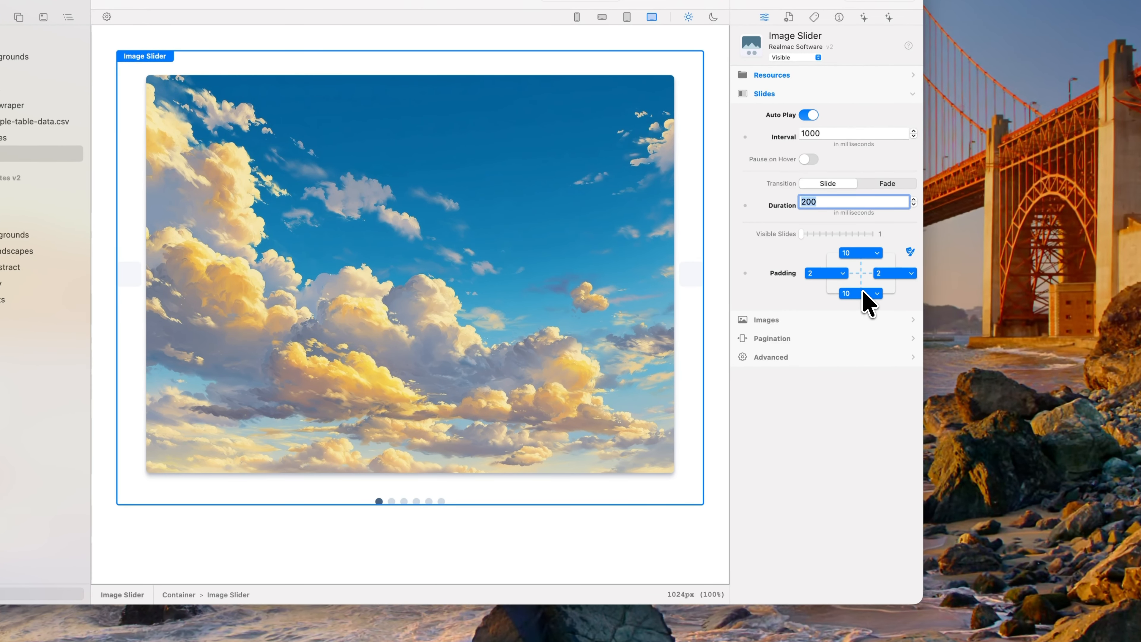
pyautogui.click(911, 320)
pyautogui.click(866, 219)
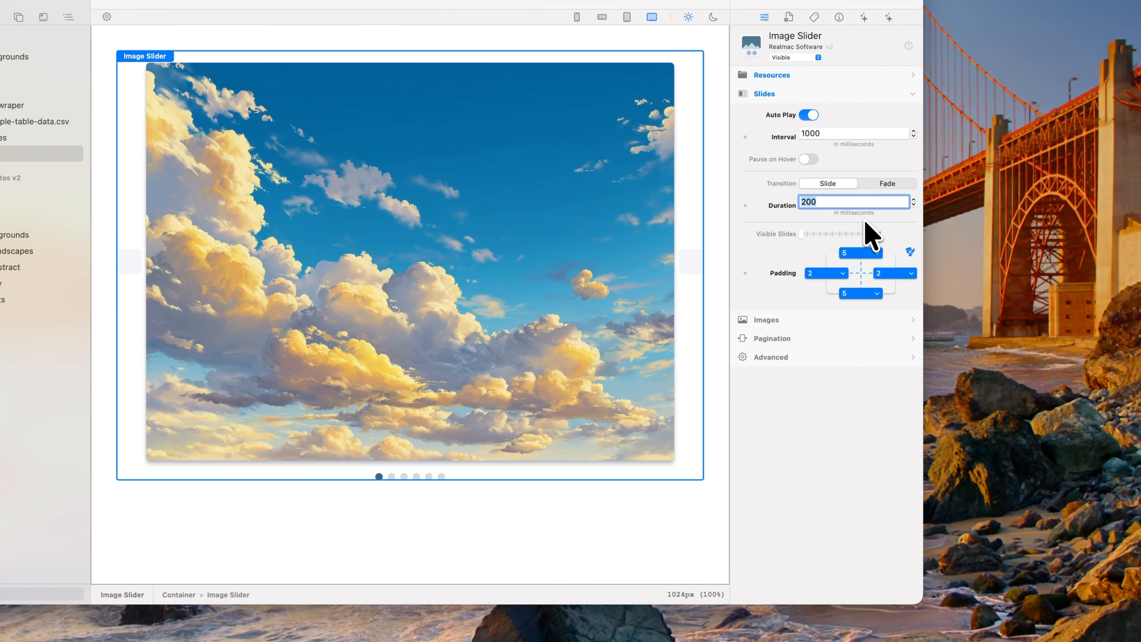
# Step: Try a left and right slide padding of 9 and settle on 5
pyautogui.click(828, 276)
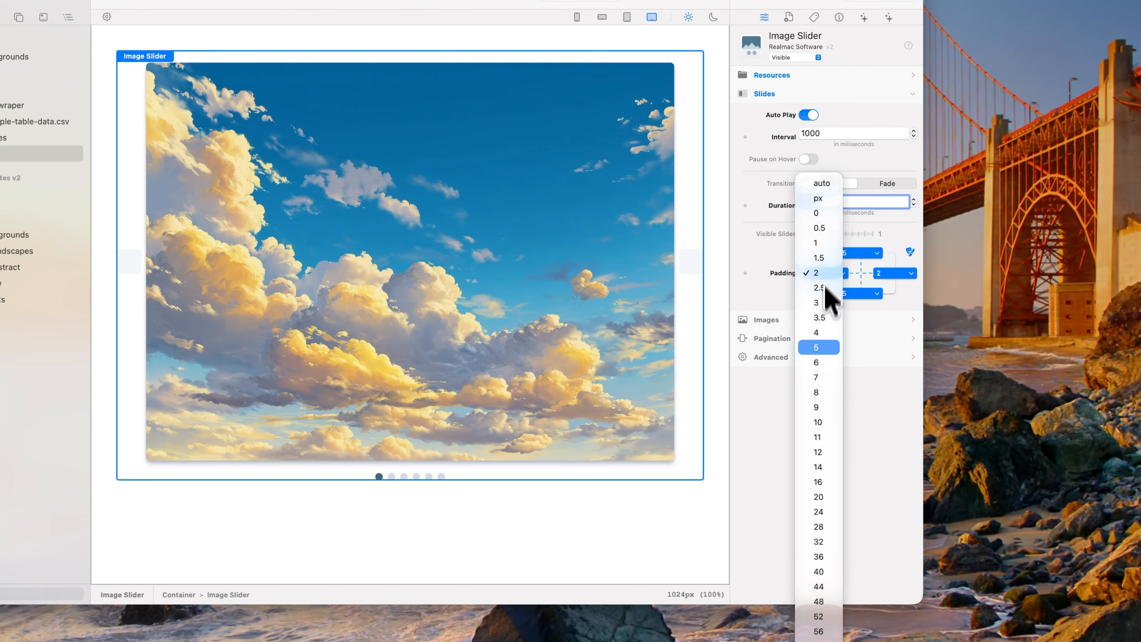
pyautogui.click(824, 410)
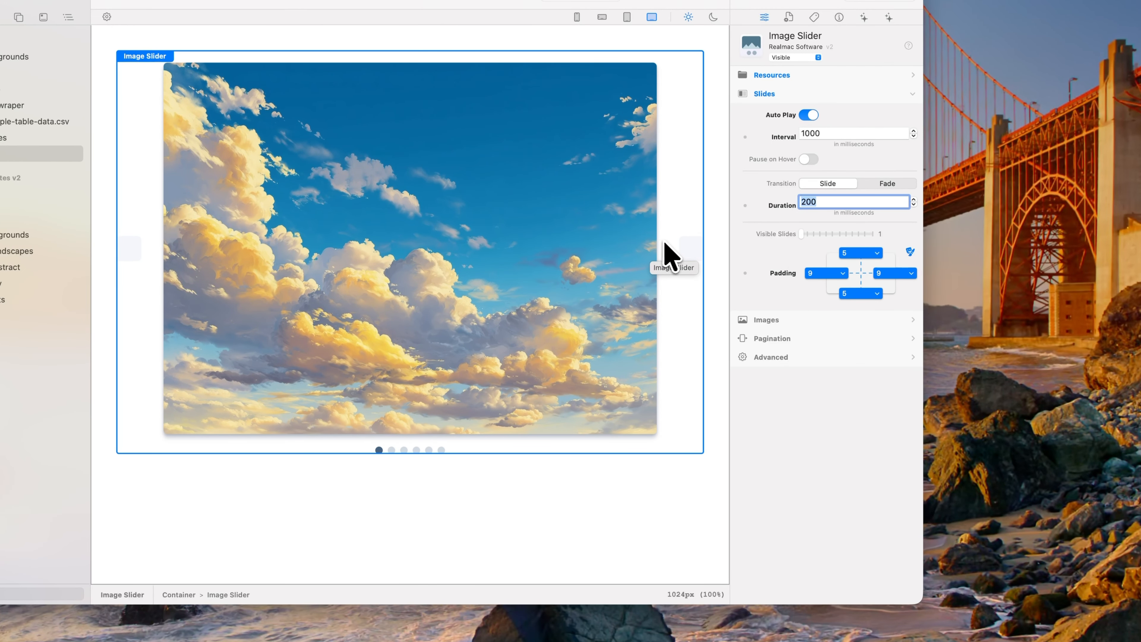
pyautogui.click(820, 273)
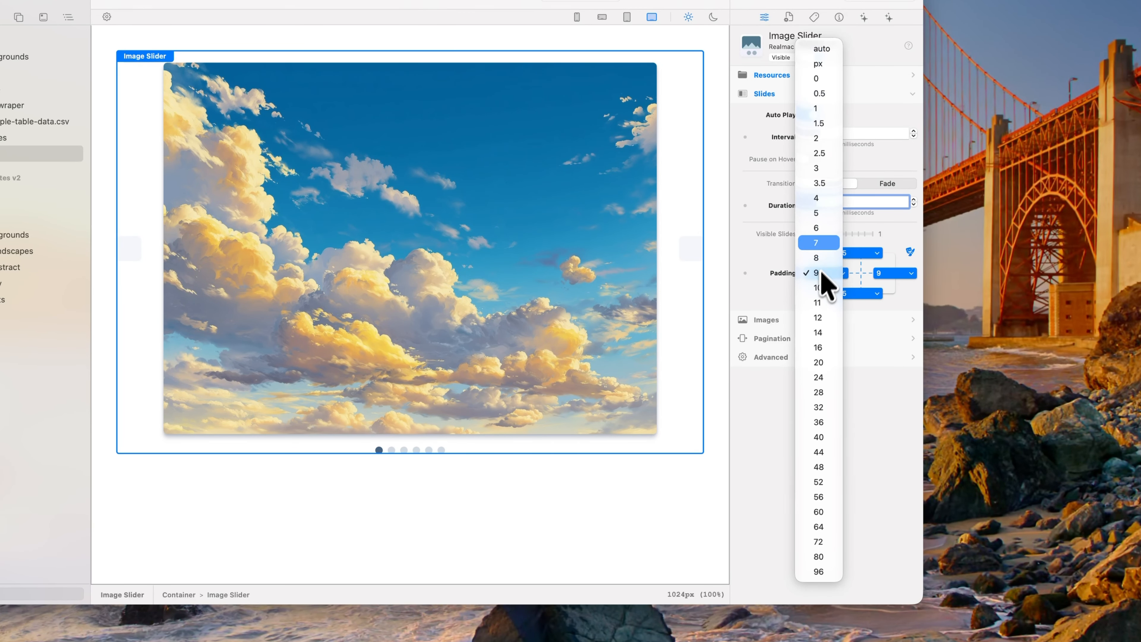
pyautogui.click(825, 214)
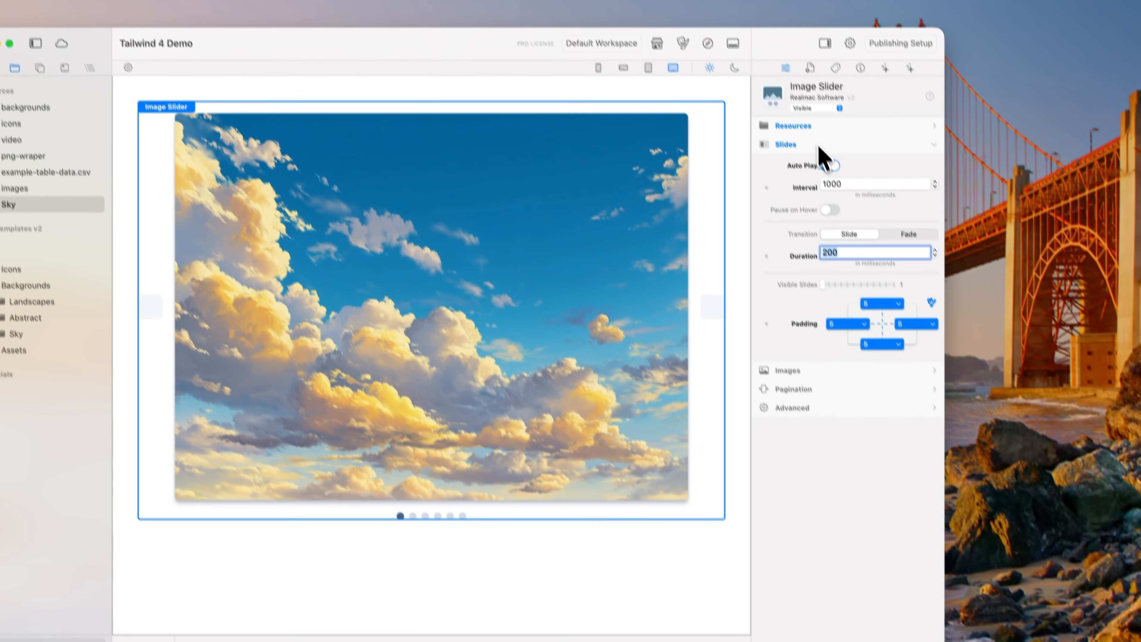
# Step: Try the Square, Landscape and Portrait aspect ratios for the slider images and settle on Landscape
pyautogui.click(798, 93)
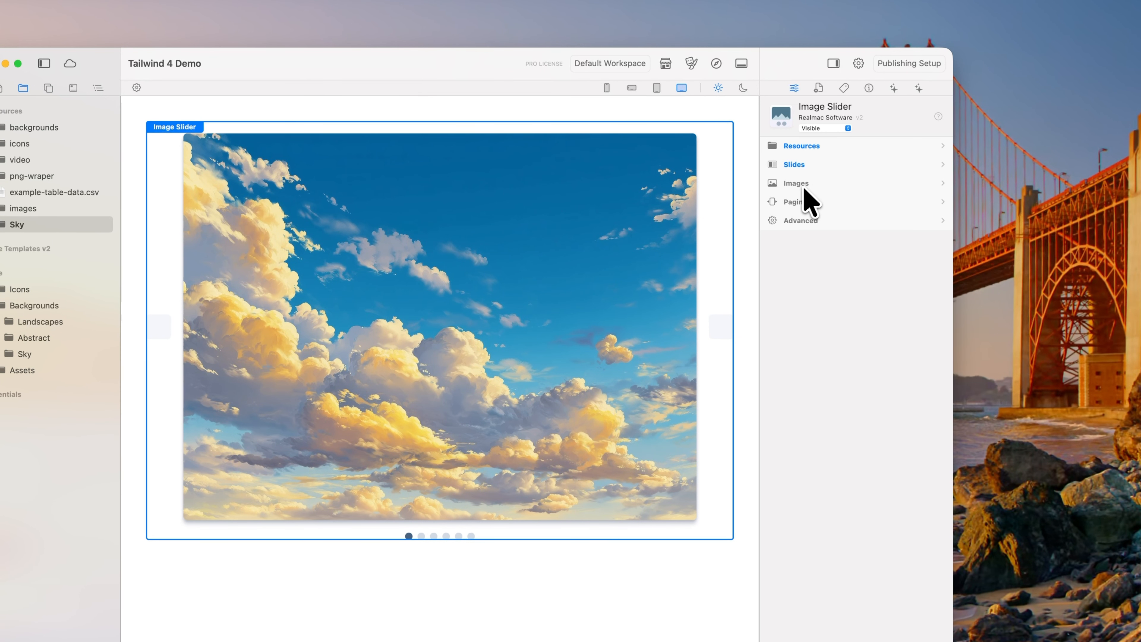
pyautogui.click(778, 115)
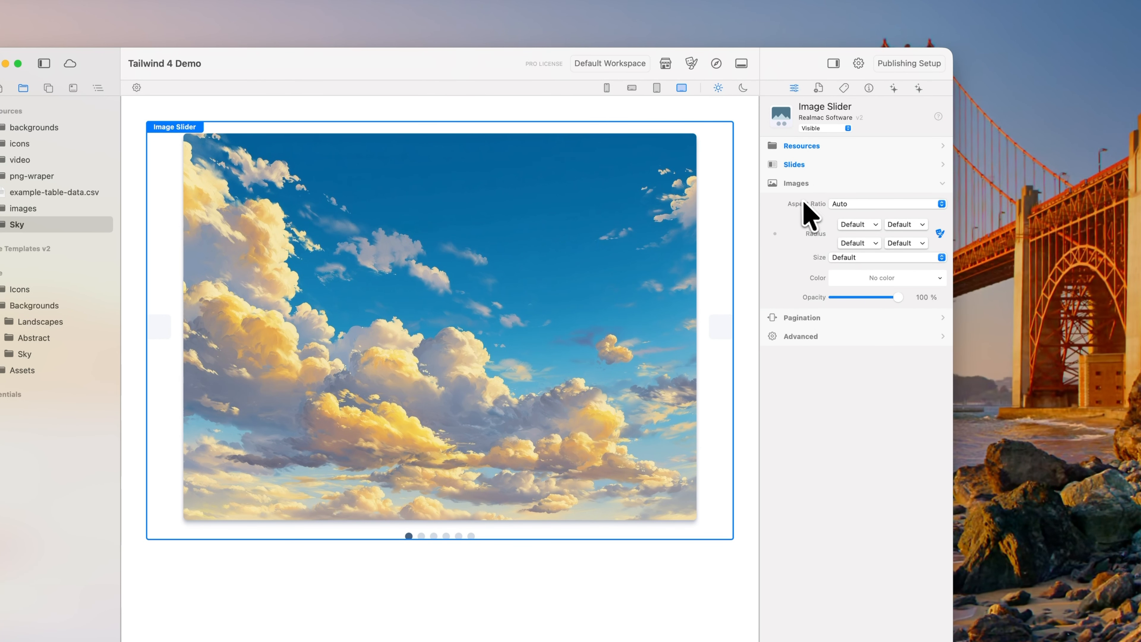
pyautogui.click(847, 204)
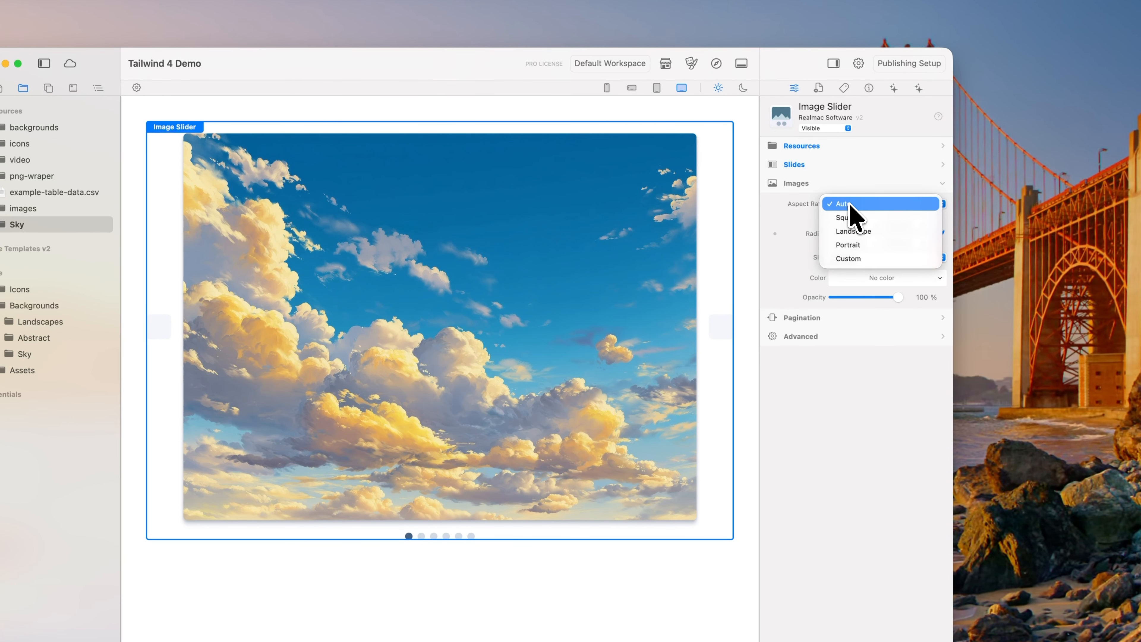
pyautogui.click(877, 192)
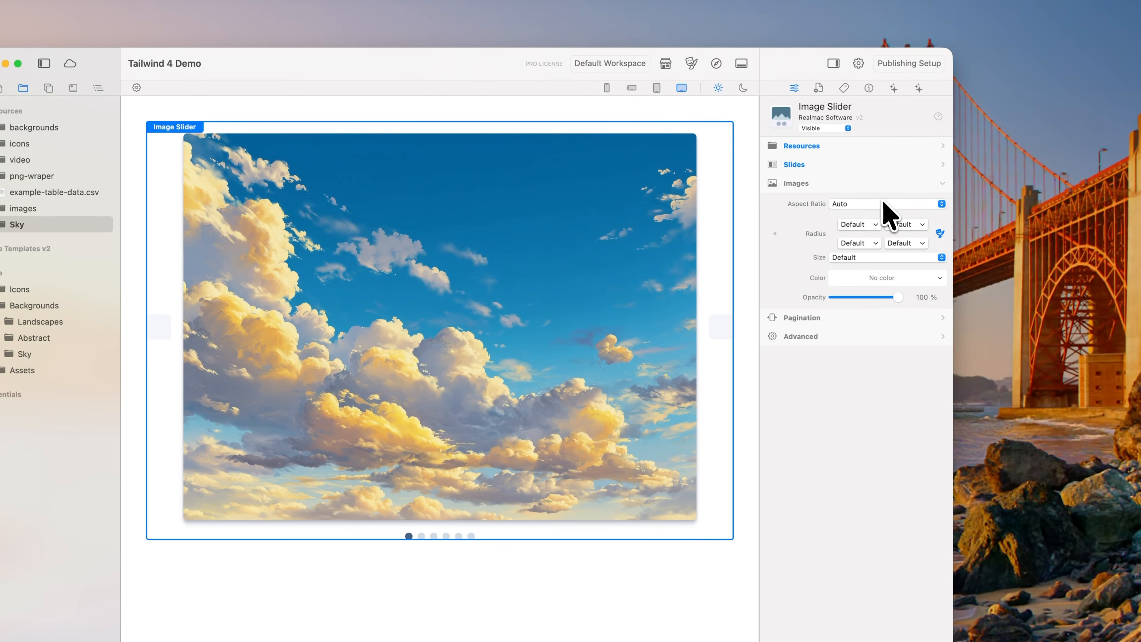
pyautogui.click(882, 203)
pyautogui.click(883, 216)
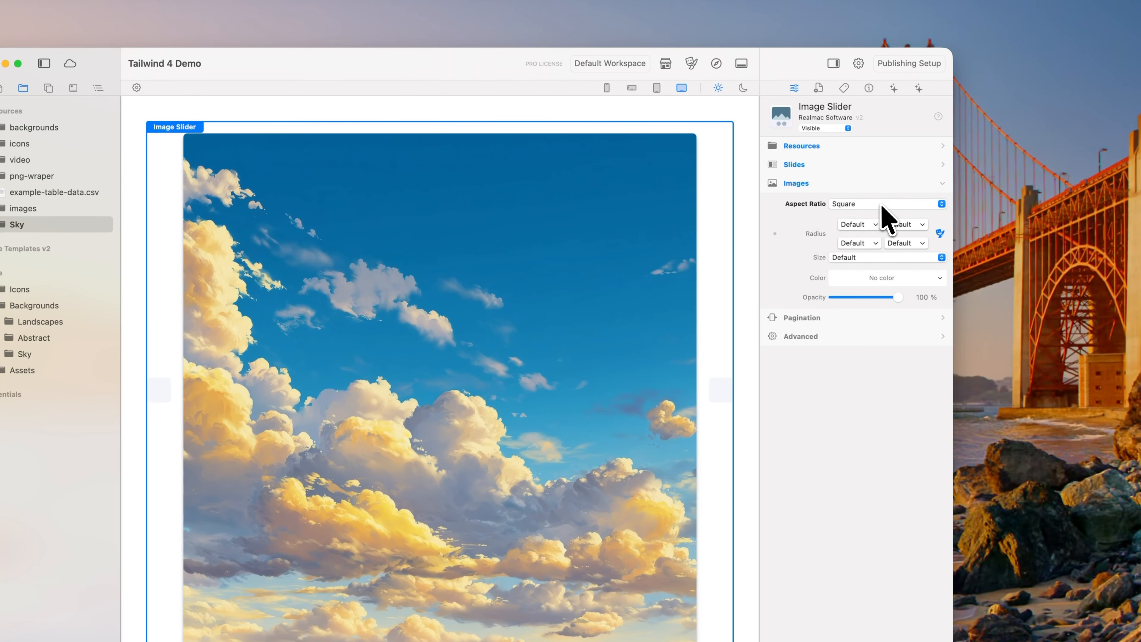
pyautogui.click(881, 205)
pyautogui.click(884, 216)
pyautogui.click(893, 206)
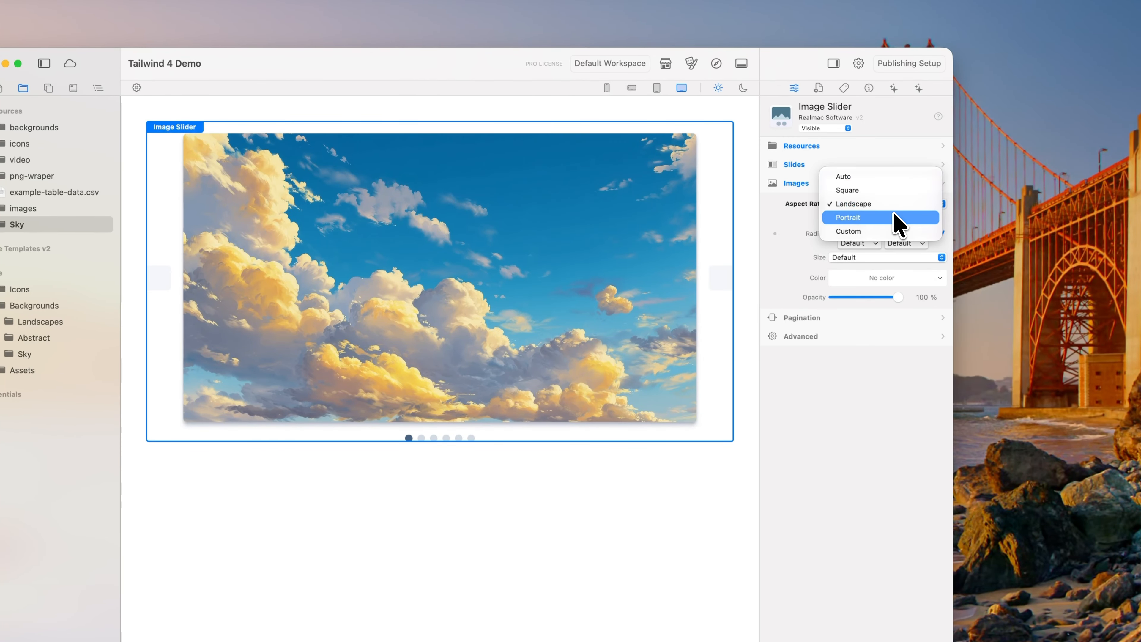
pyautogui.click(895, 218)
pyautogui.click(893, 207)
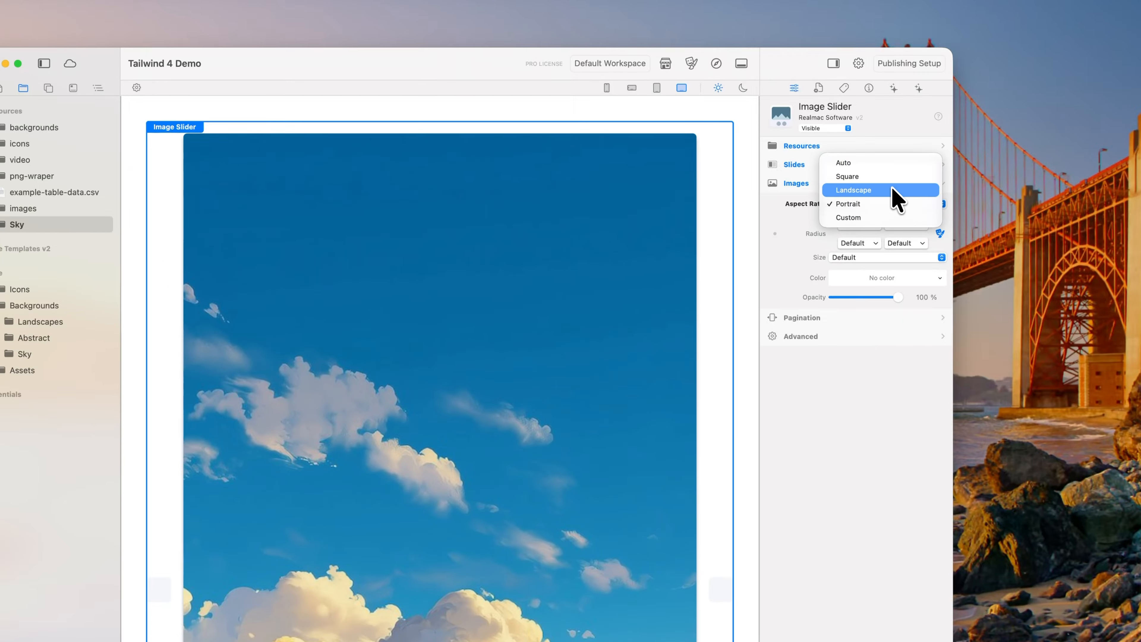
pyautogui.click(894, 190)
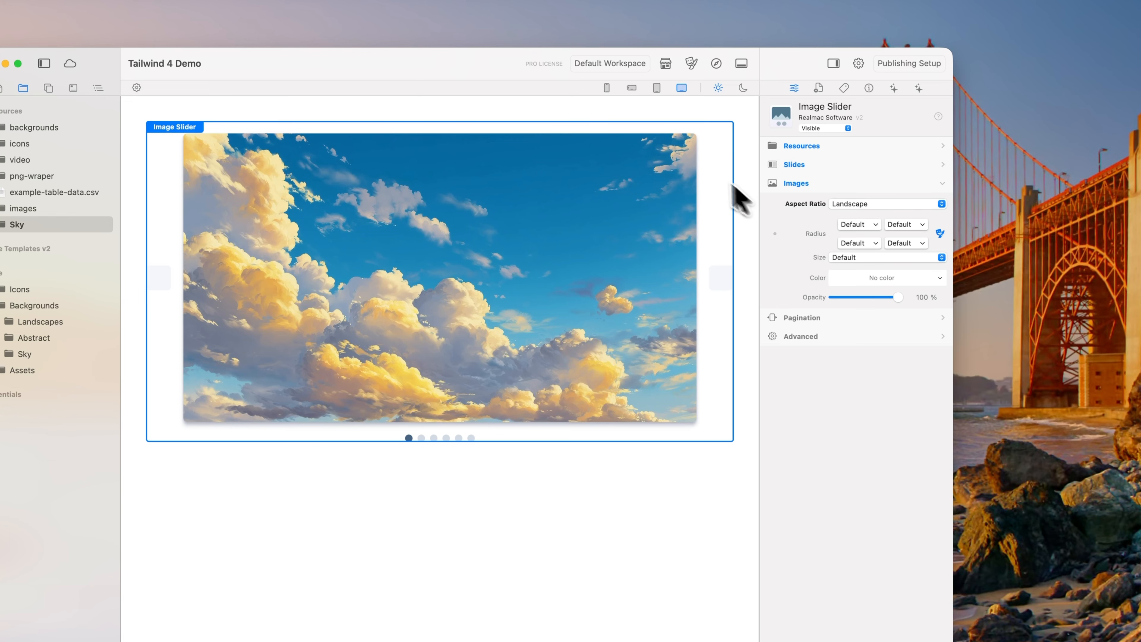
# Step: Set all four corner radii of the slider images to none and their shadow size to none
pyautogui.click(861, 223)
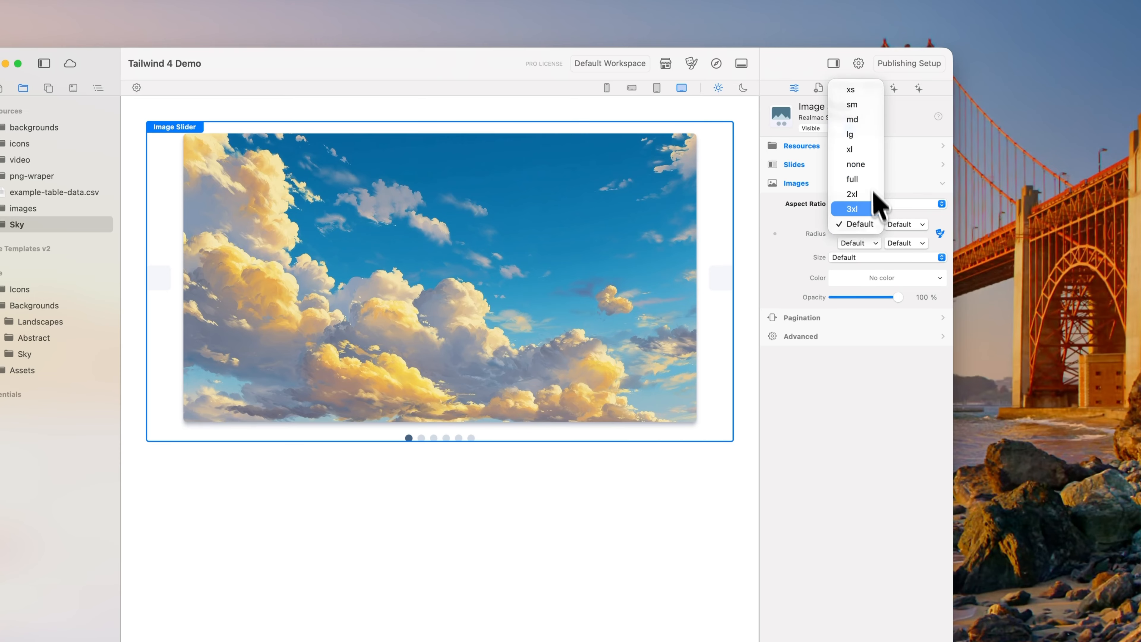
pyautogui.click(867, 165)
pyautogui.click(911, 223)
pyautogui.click(902, 164)
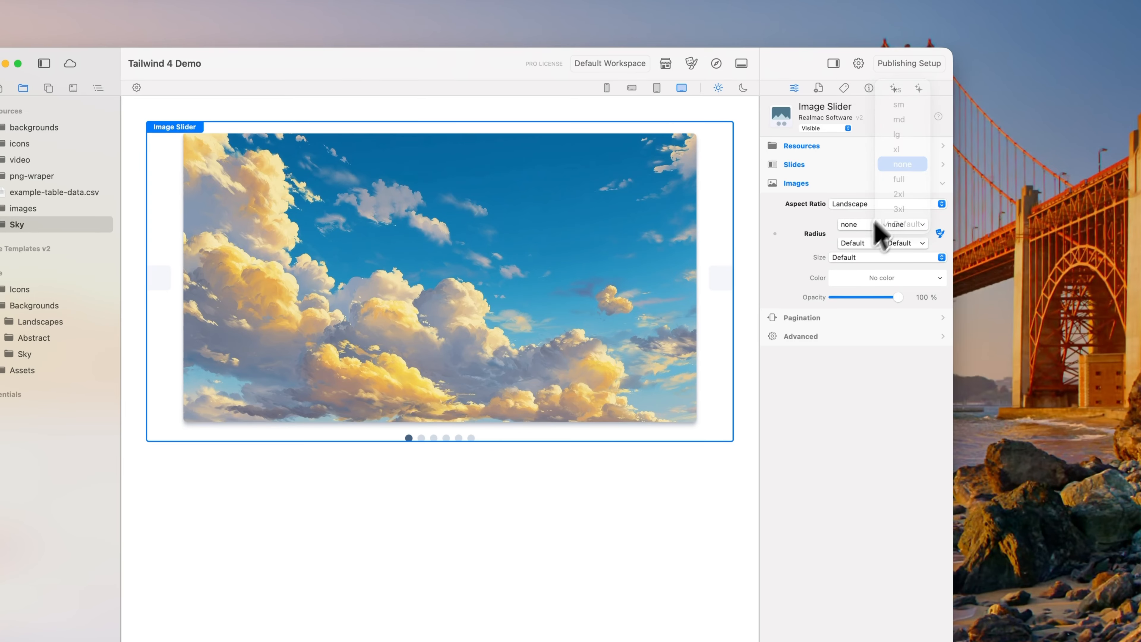
pyautogui.click(865, 243)
pyautogui.click(862, 184)
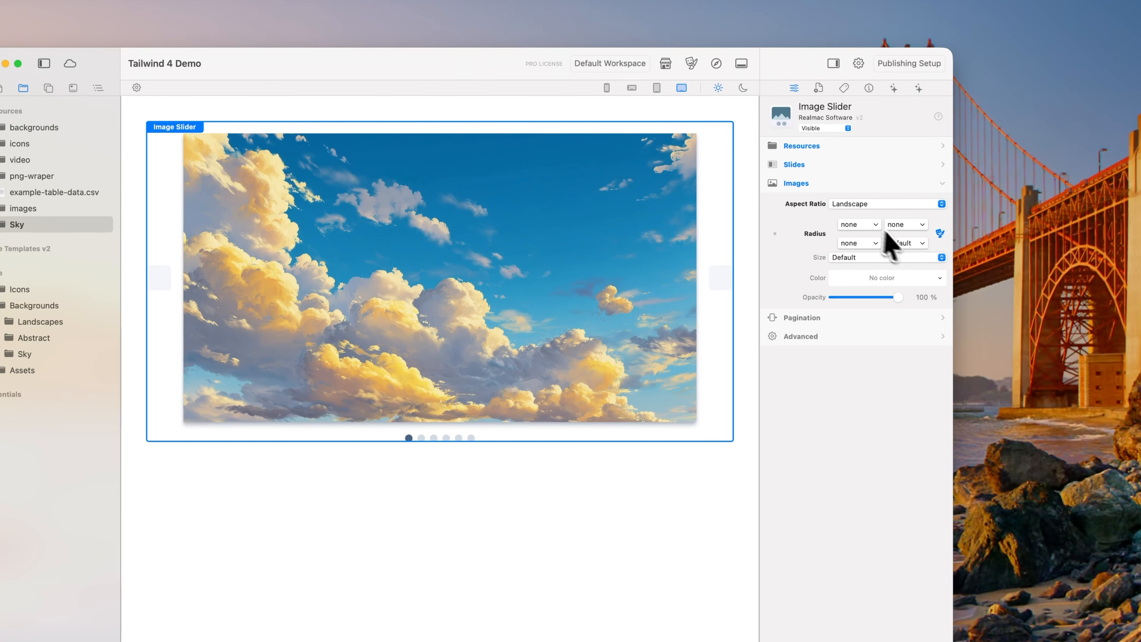
pyautogui.click(896, 243)
pyautogui.click(912, 183)
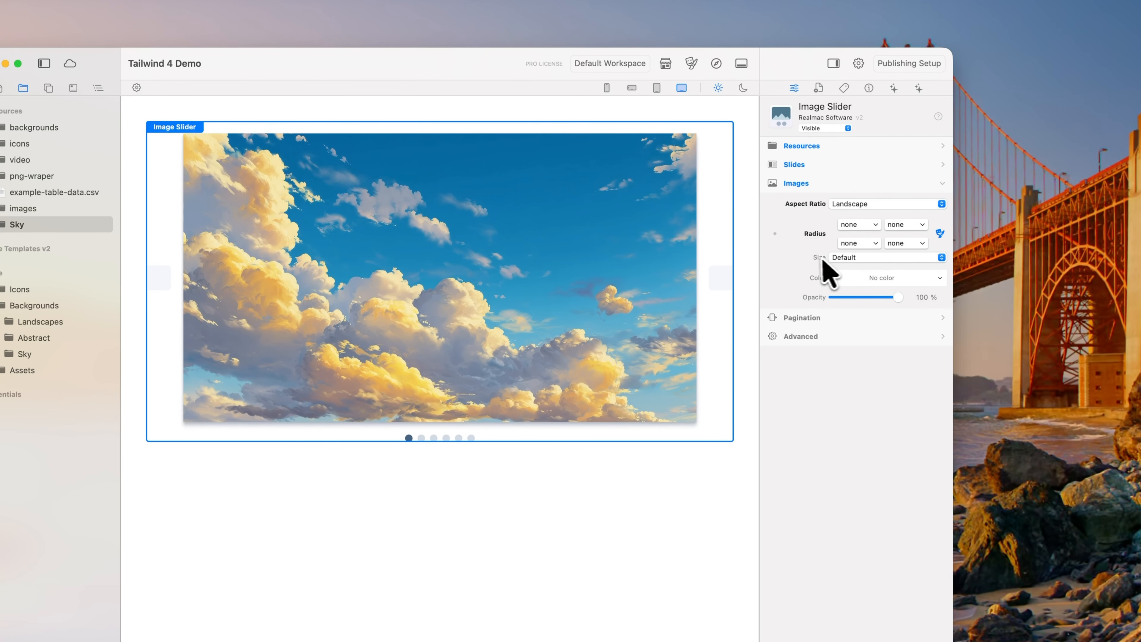
pyautogui.click(849, 259)
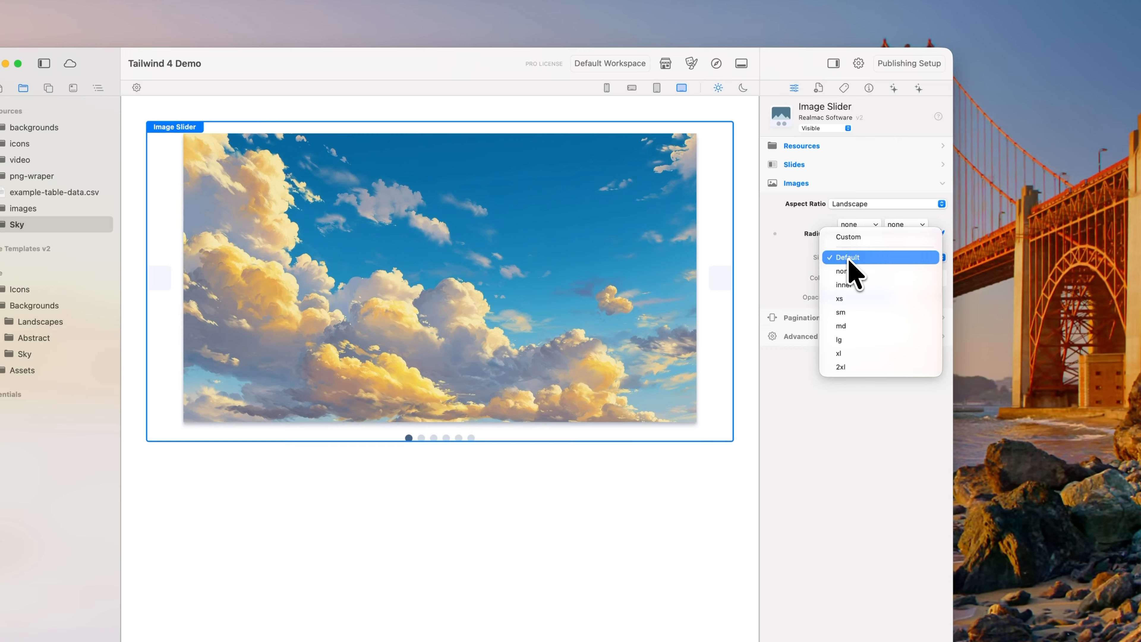
pyautogui.click(879, 273)
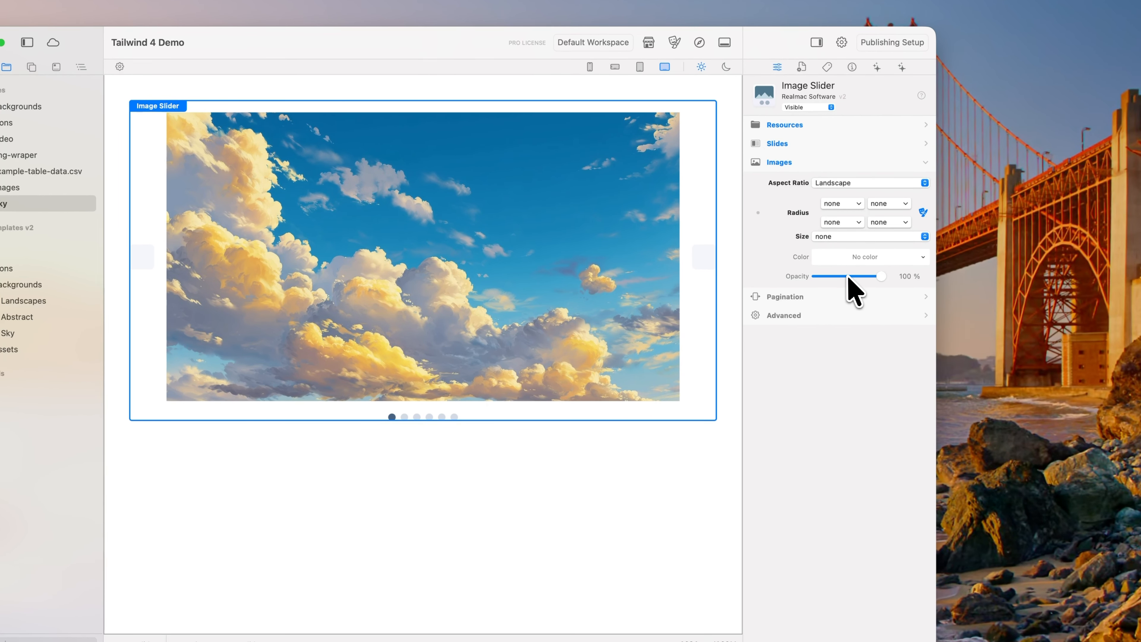
# Step: Show the pagination settings and try the slider without arrows before enabling them again
pyautogui.click(798, 163)
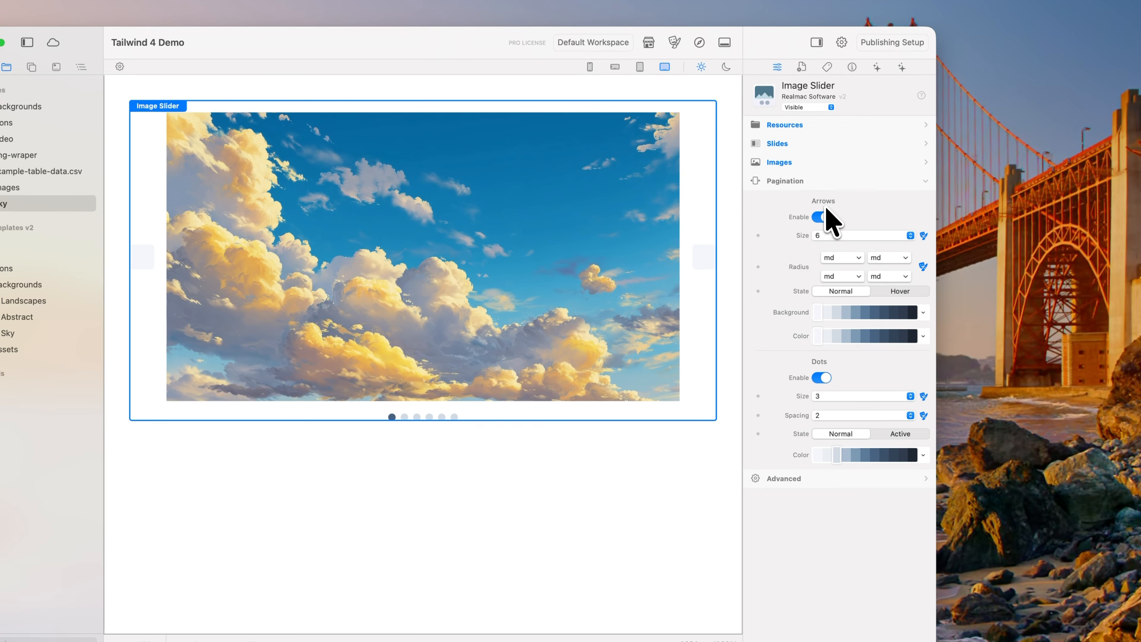
pyautogui.click(822, 217)
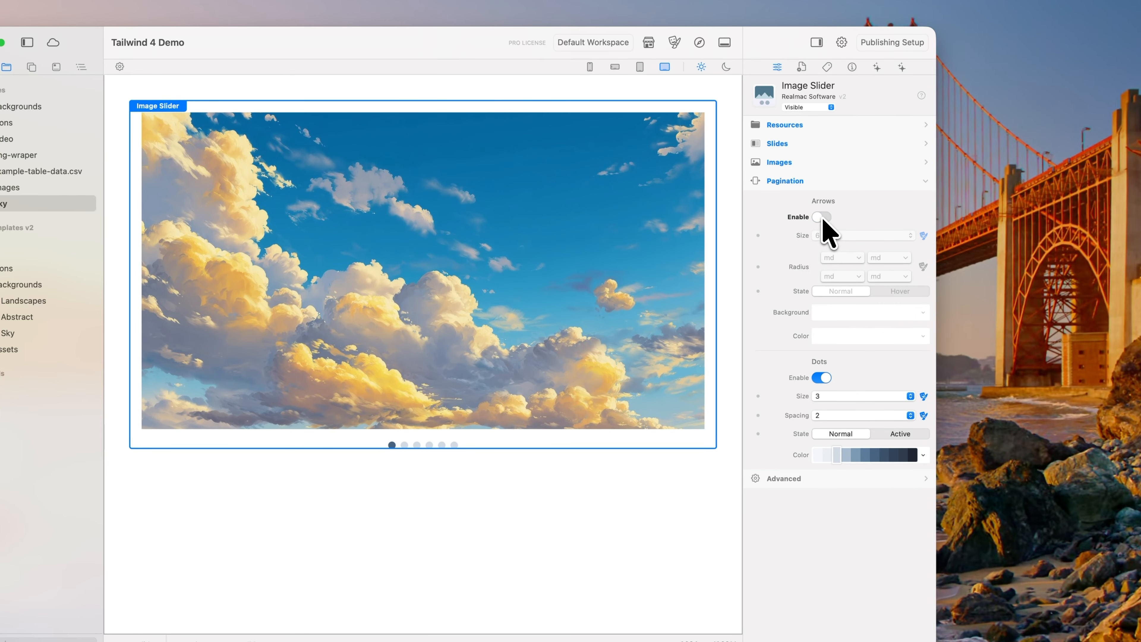
pyautogui.click(824, 217)
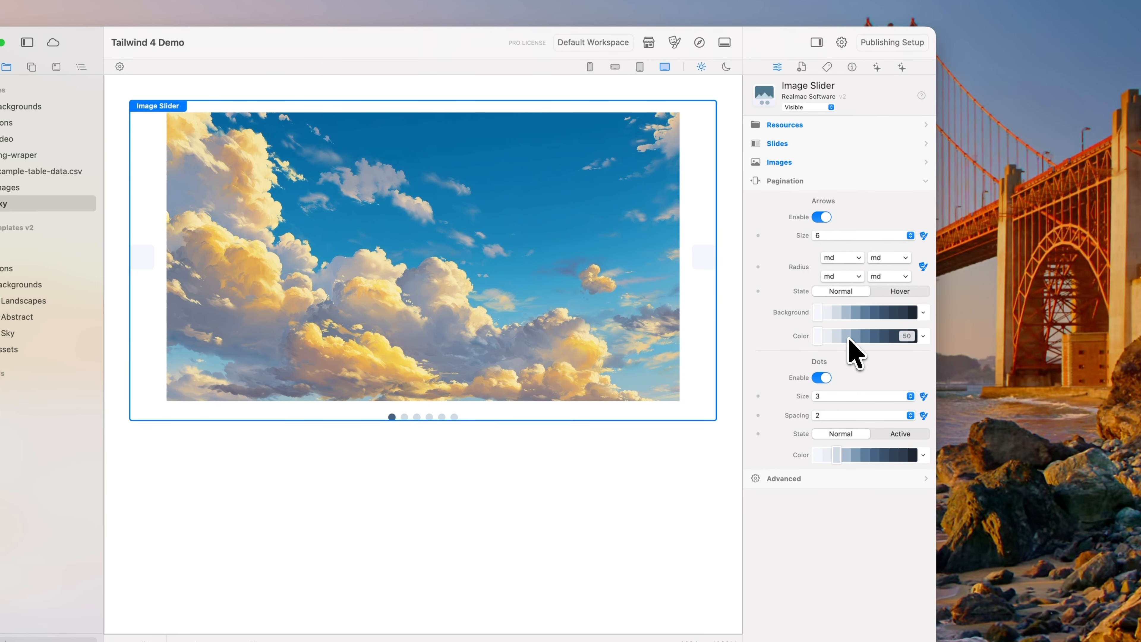
# Step: Give the normal-state pagination arrows a dark colour shade and set their background to none
pyautogui.click(884, 336)
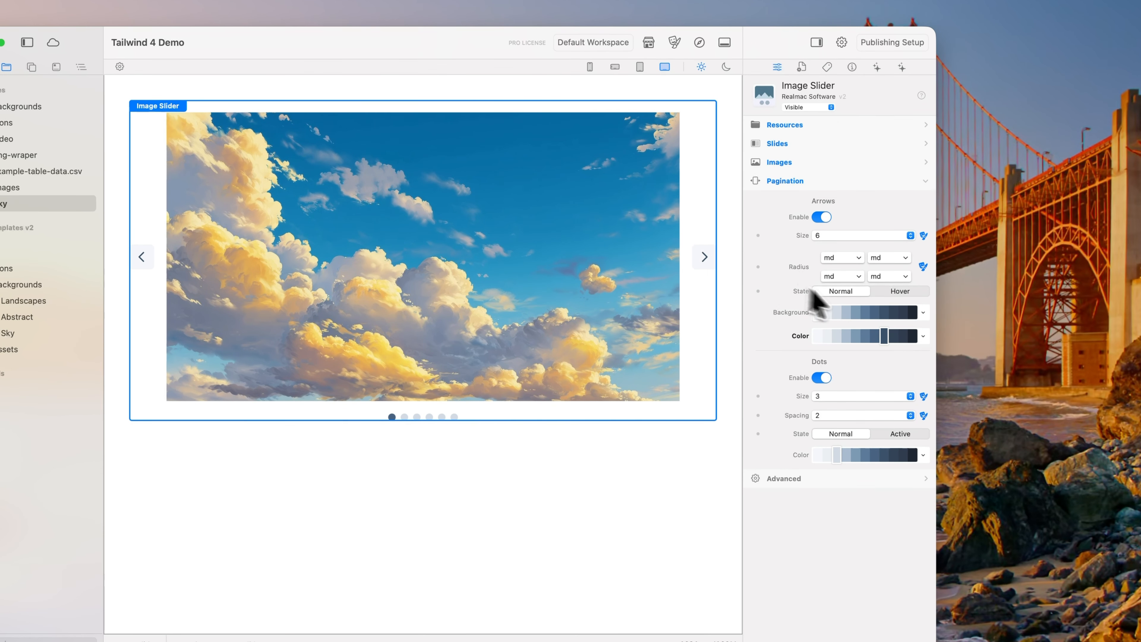
pyautogui.click(924, 311)
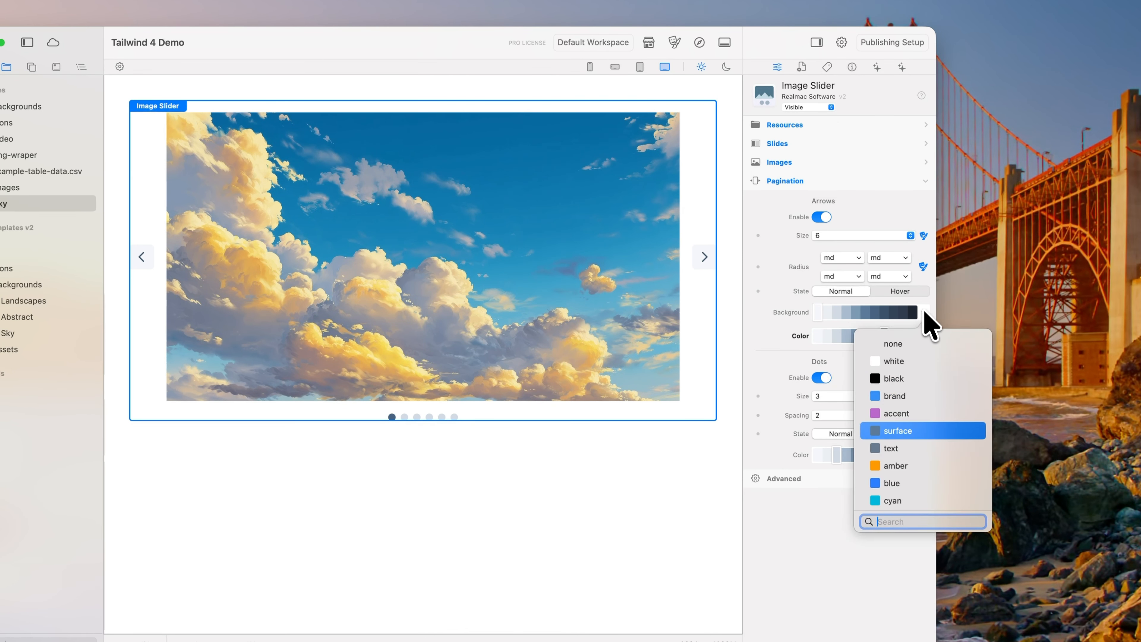
pyautogui.click(922, 343)
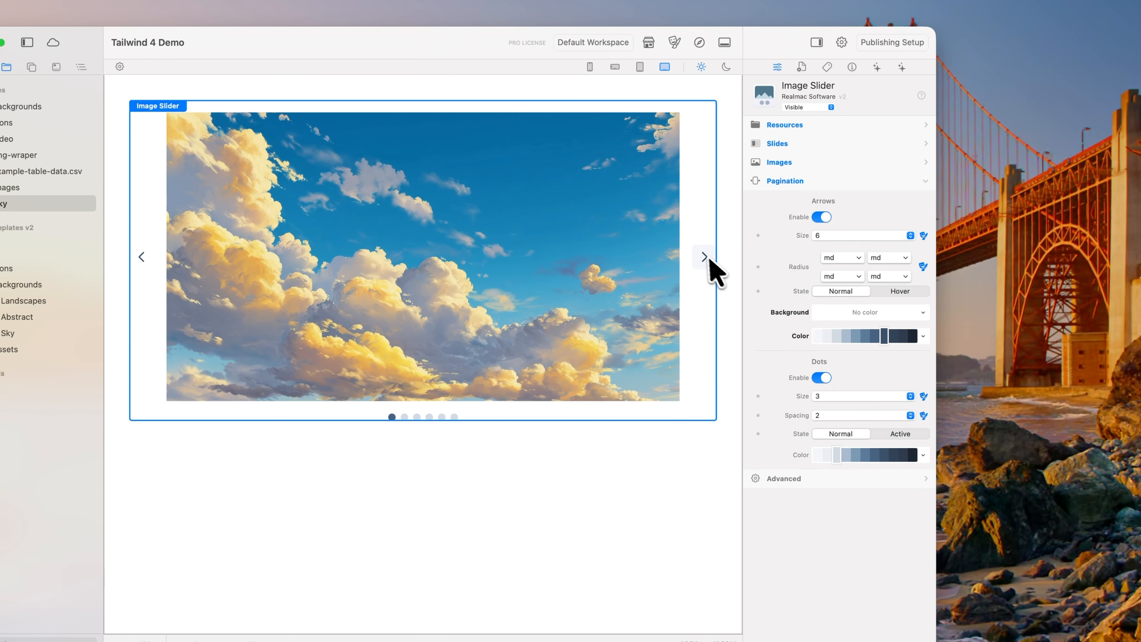
# Step: Set the arrows' hover-state background to none and their hover colour to brand
pyautogui.click(902, 293)
pyautogui.click(923, 313)
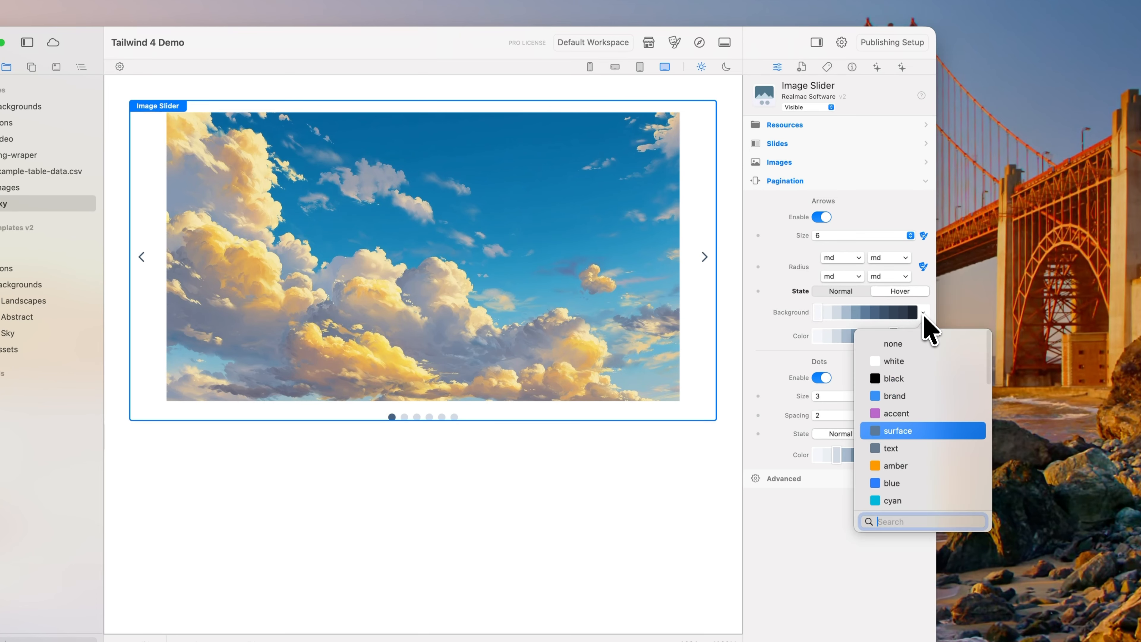
pyautogui.click(922, 355)
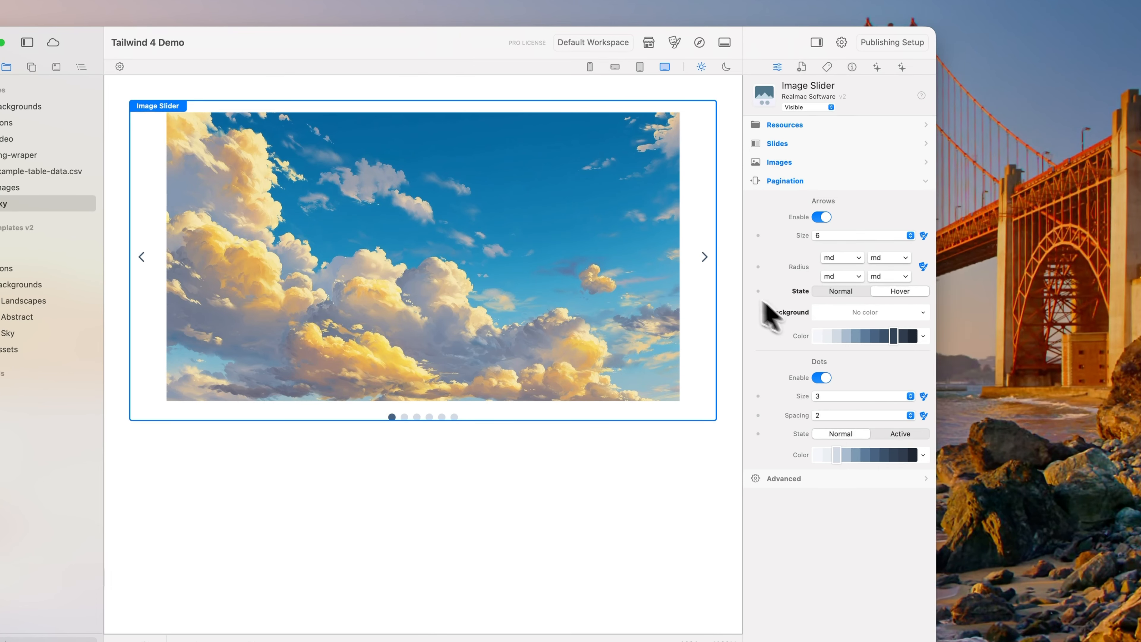
pyautogui.click(924, 337)
pyautogui.click(922, 425)
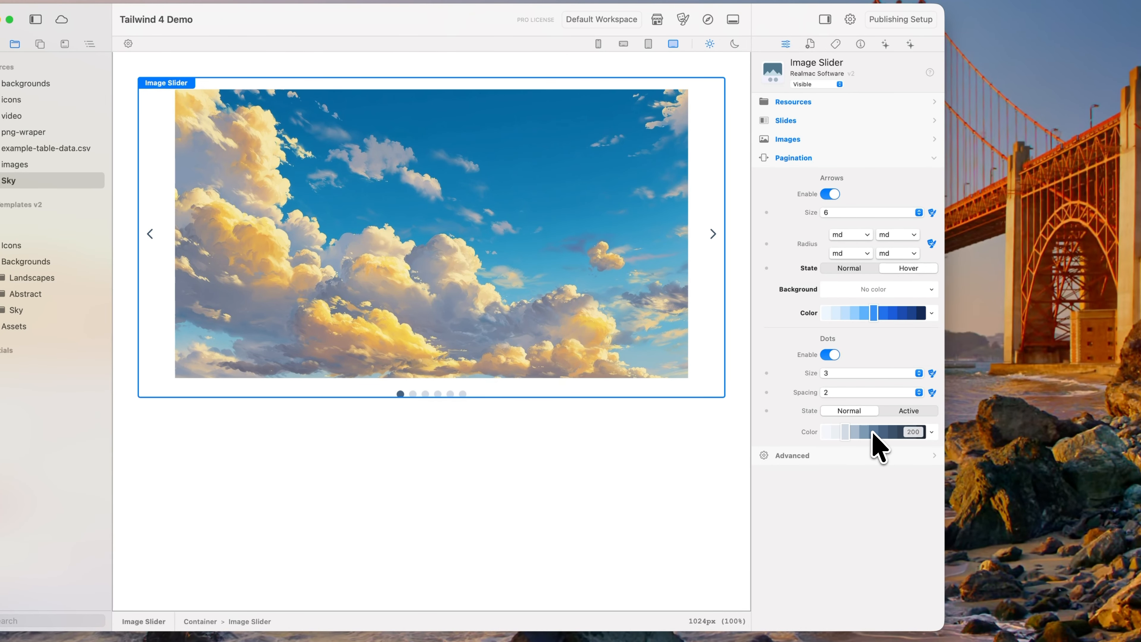
# Step: Set the pagination dots' active colour to brand and choose a lighter shade for their normal state
pyautogui.click(854, 432)
pyautogui.click(907, 411)
pyautogui.click(931, 432)
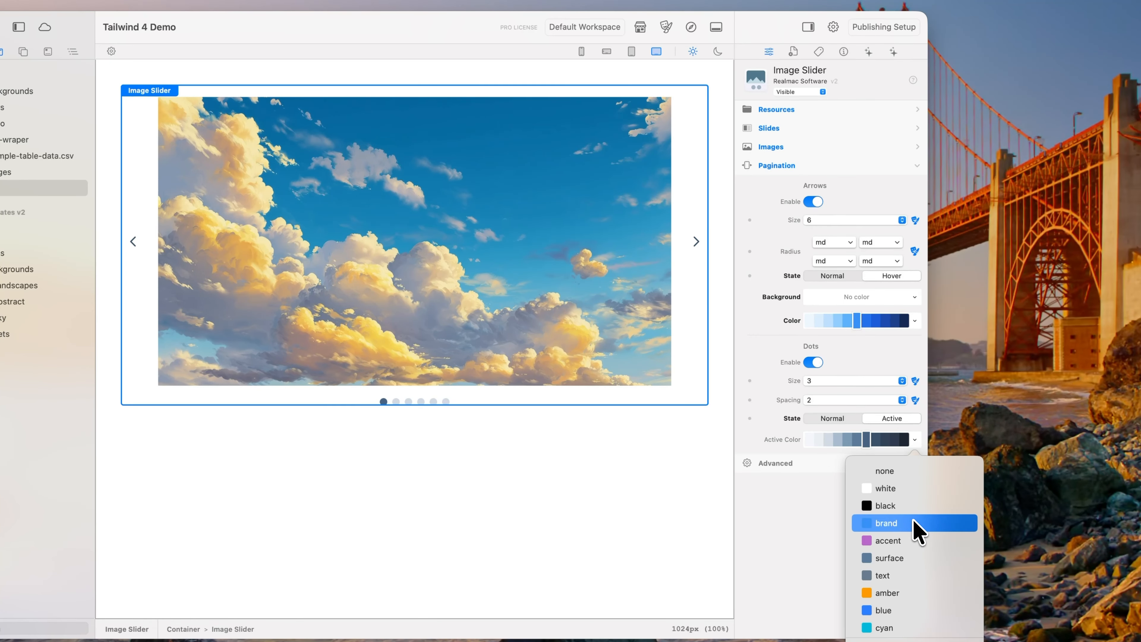
pyautogui.click(914, 523)
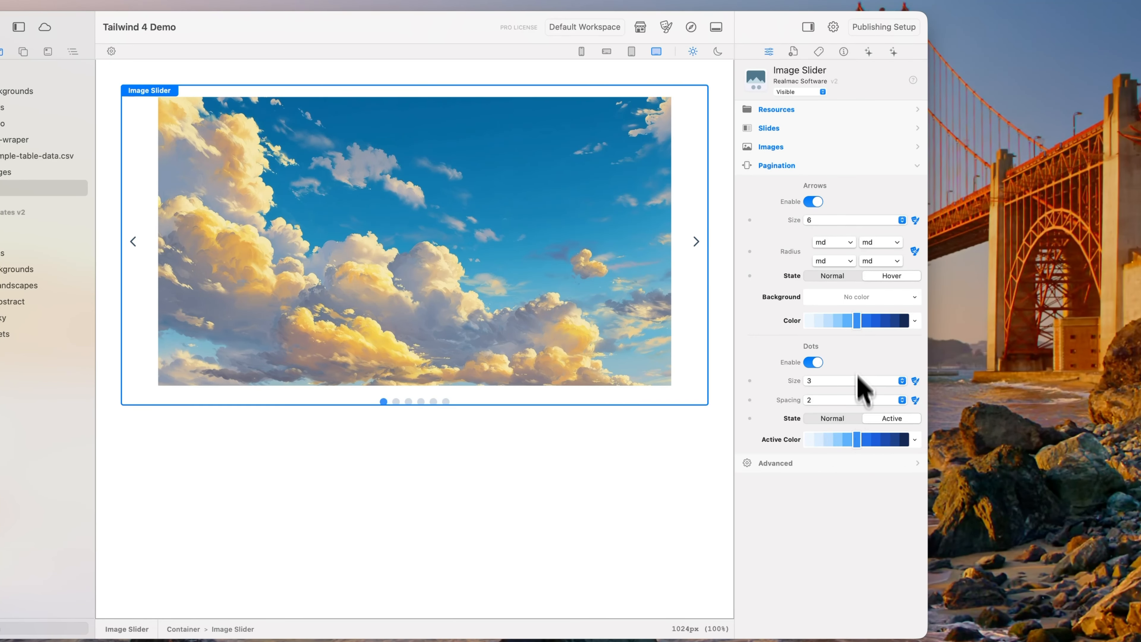
pyautogui.click(834, 419)
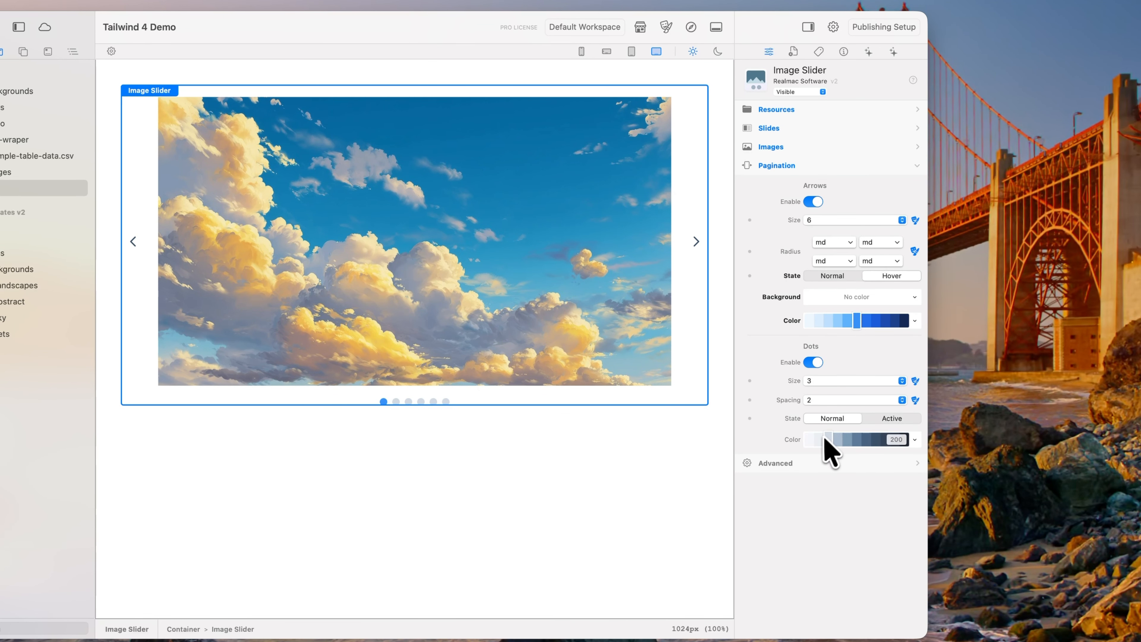
pyautogui.click(813, 440)
# Step: Turn off the pagination dots and preview the slider page in the browser
pyautogui.click(814, 363)
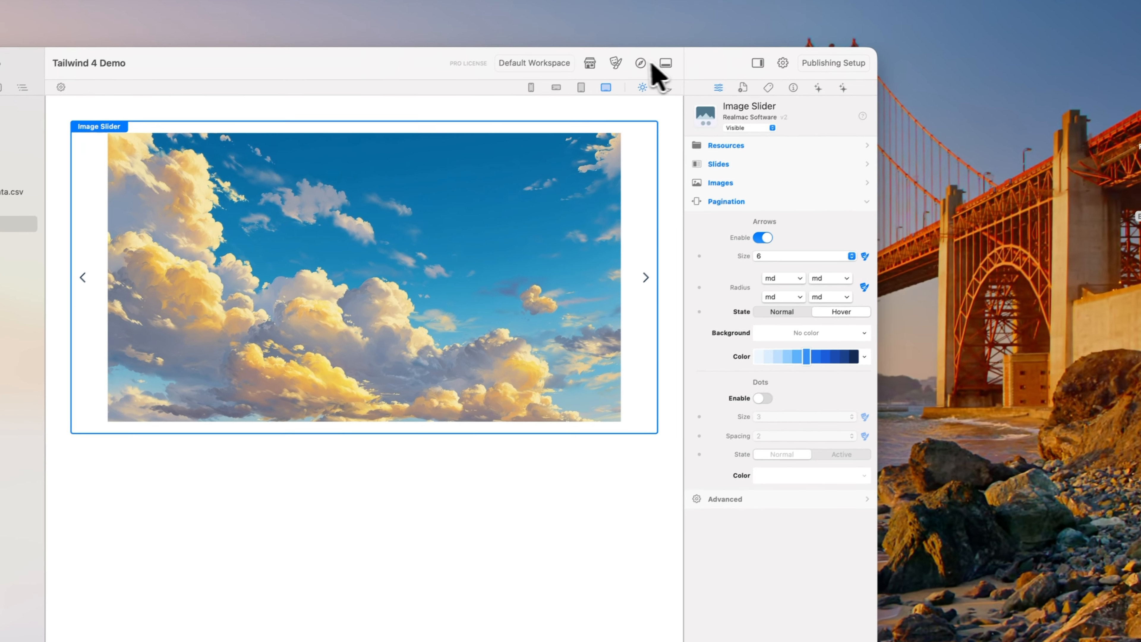
pyautogui.click(691, 27)
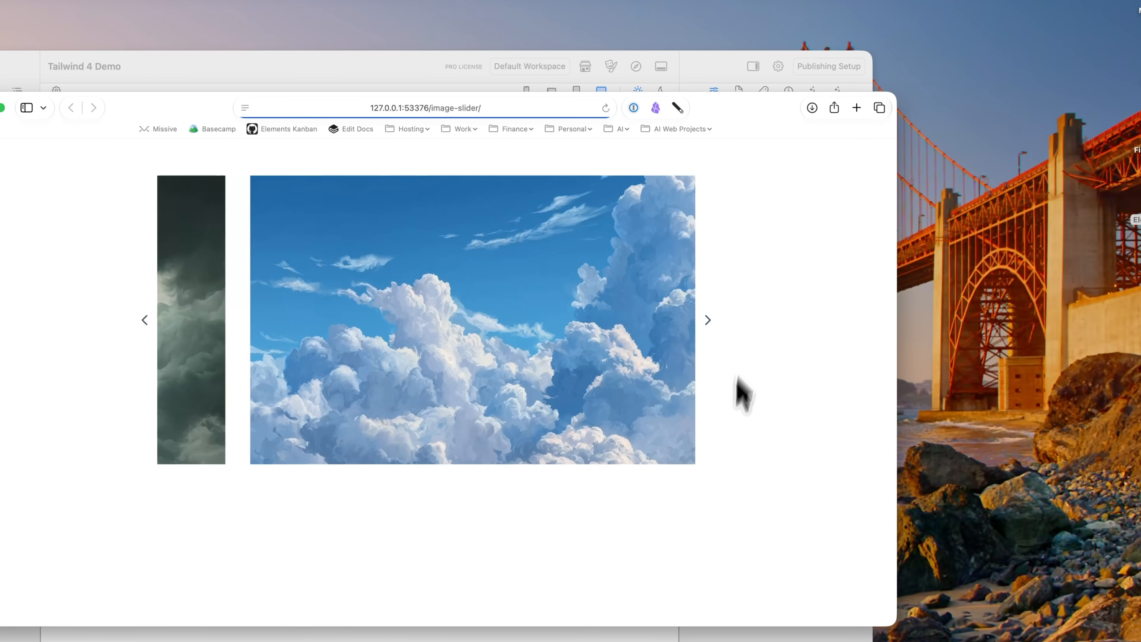
pyautogui.press('super+w')
# Step: Turn off Auto Play for the slides and set the transition duration to 500 milliseconds
pyautogui.click(727, 173)
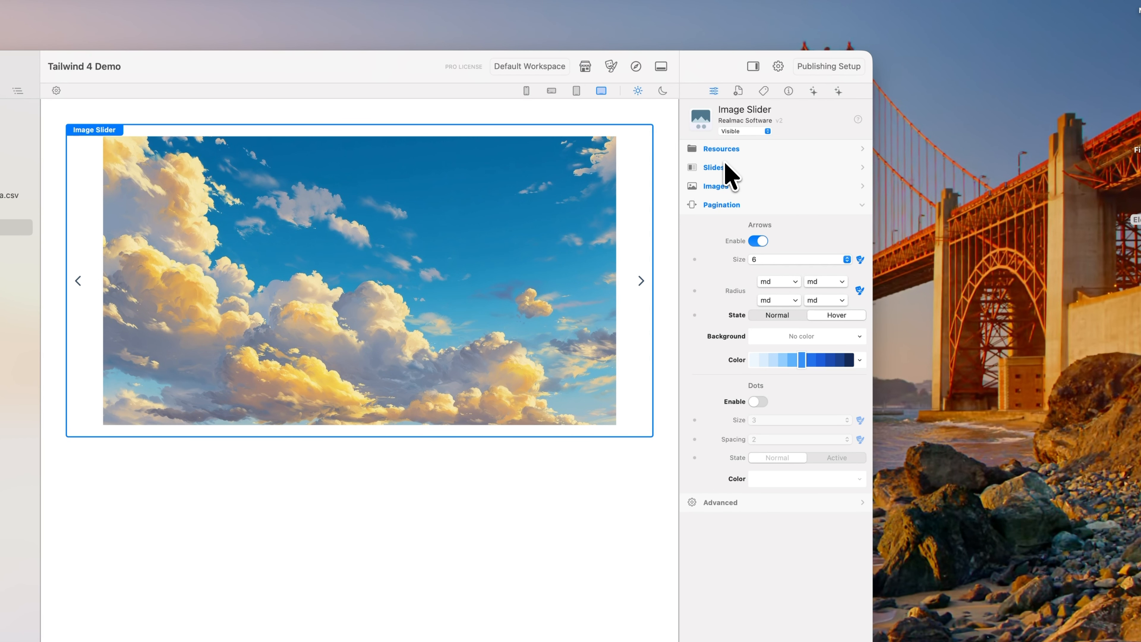
pyautogui.click(727, 173)
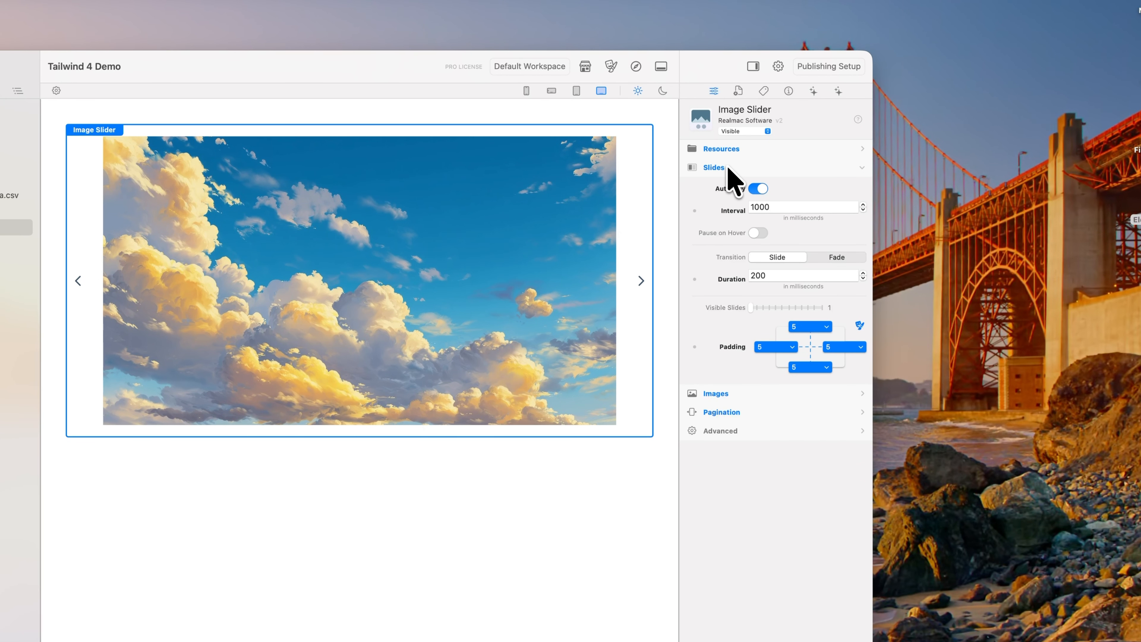
pyautogui.click(791, 207)
pyautogui.click(763, 189)
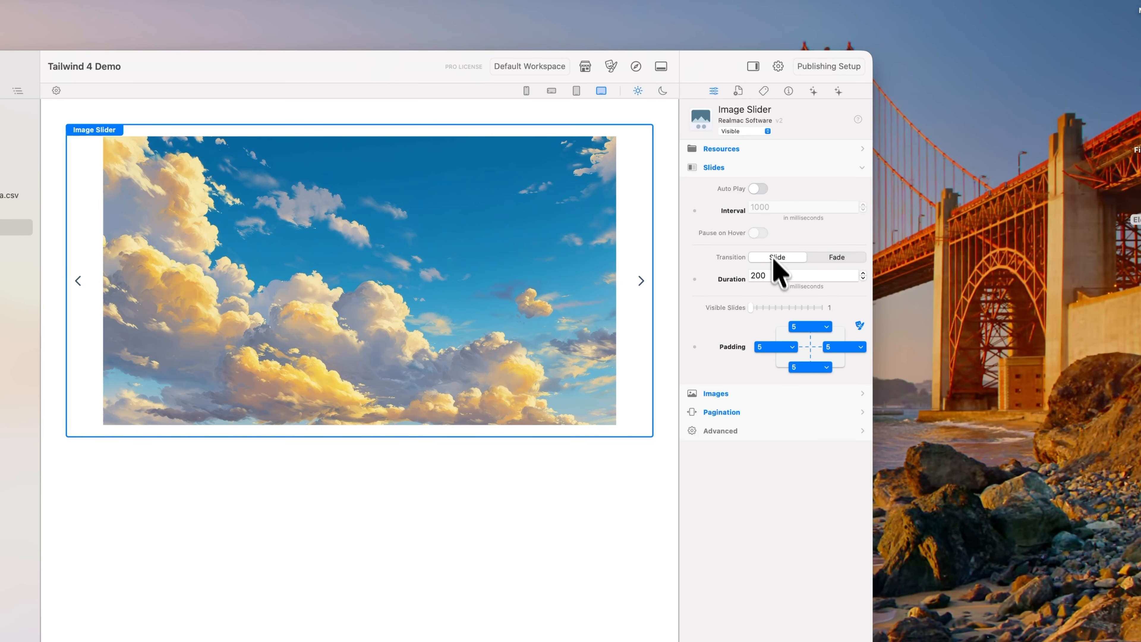
pyautogui.press('Tab')
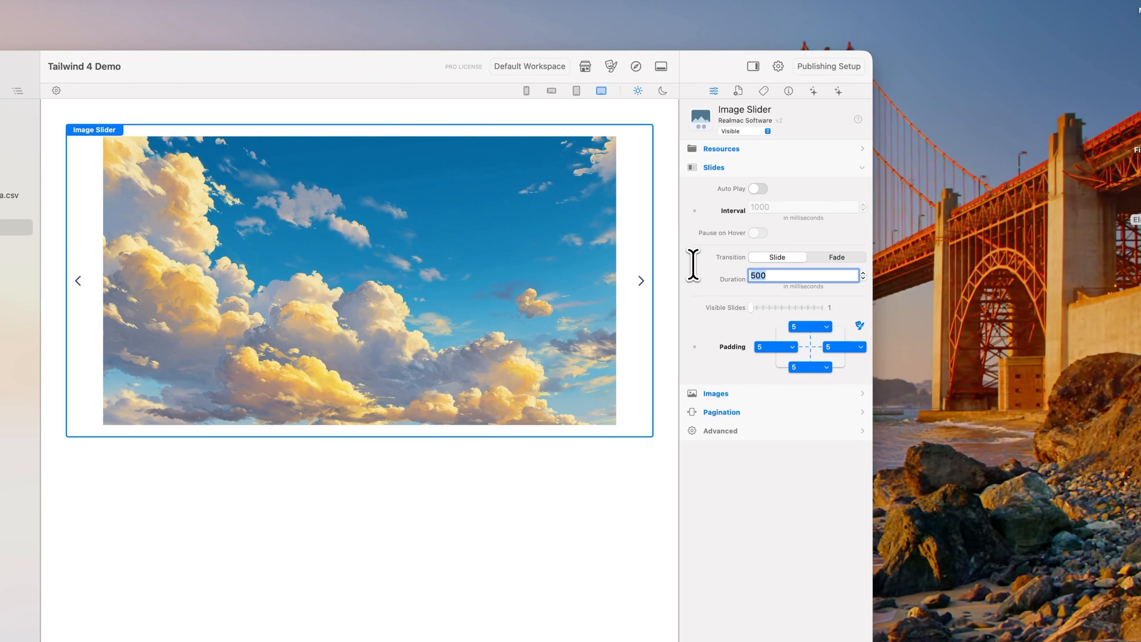
# Step: Preview the slider in the browser and use the arrows to go forward and back through the slides
pyautogui.click(636, 66)
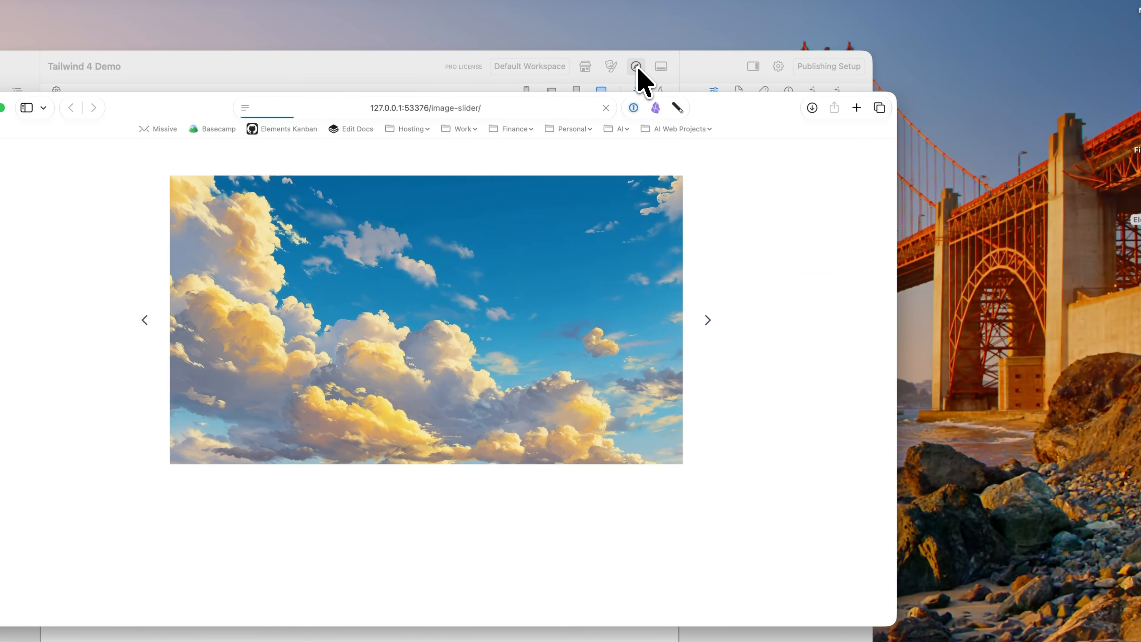
pyautogui.click(709, 320)
pyautogui.click(709, 320)
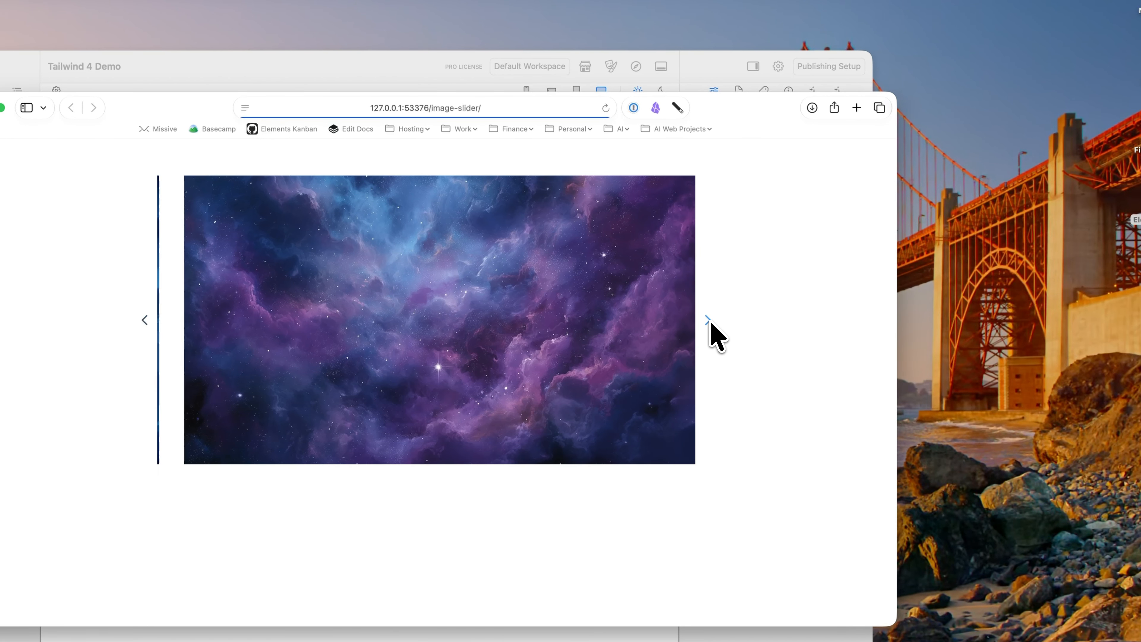
pyautogui.click(709, 320)
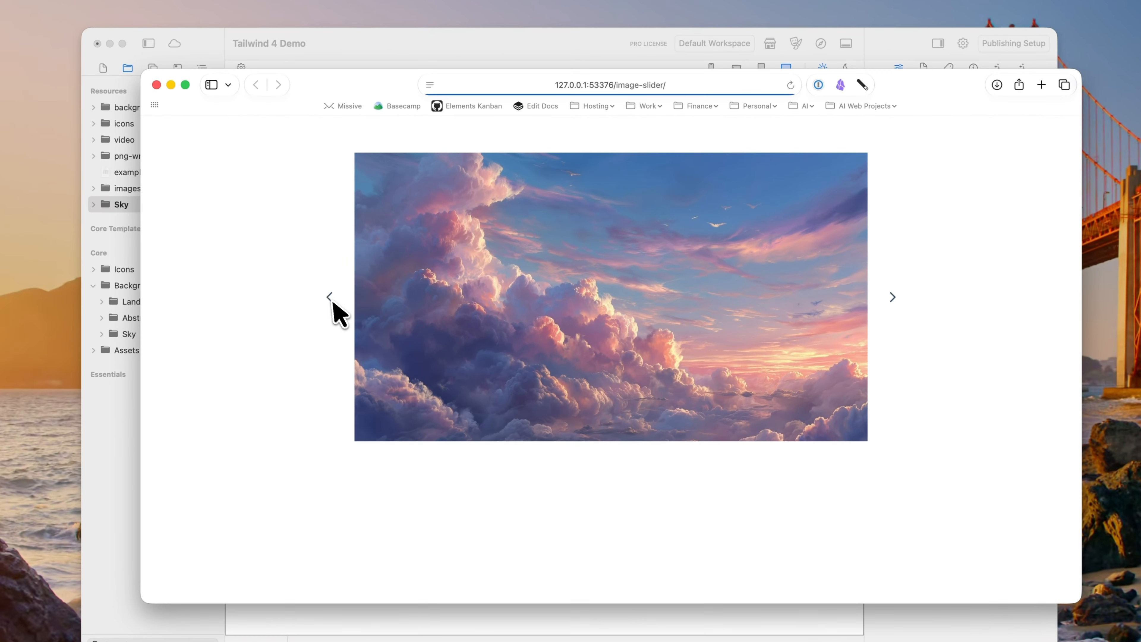
pyautogui.click(145, 319)
pyautogui.press('super+w')
# Step: Show the component library and browse to its Interactive group
pyautogui.click(378, 55)
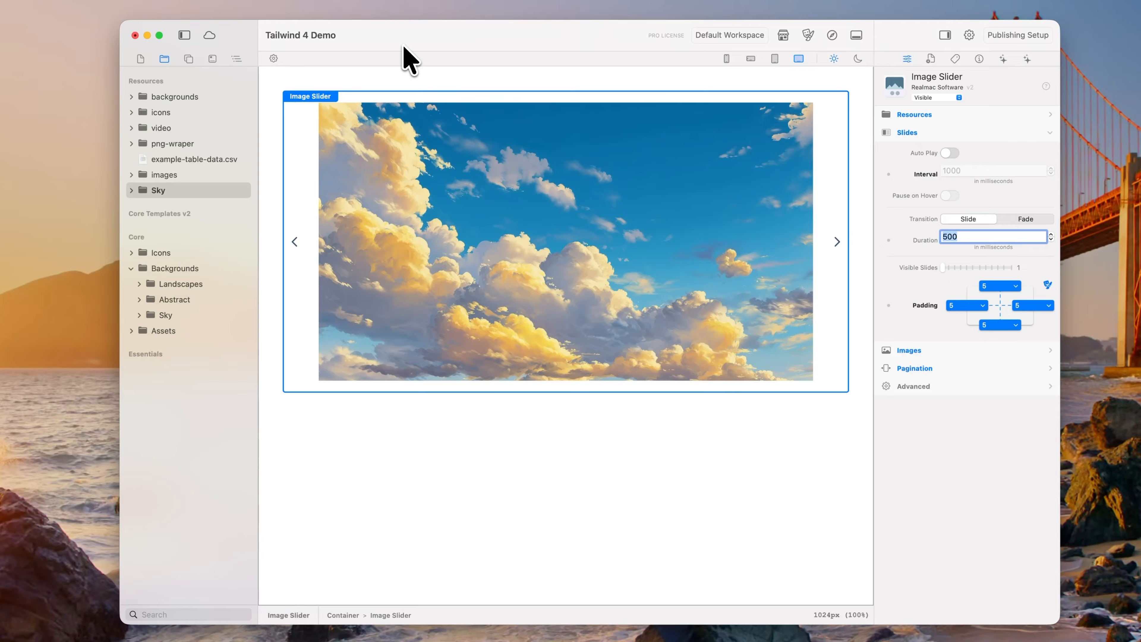
pyautogui.click(191, 62)
pyautogui.scroll(10, 210, 306)
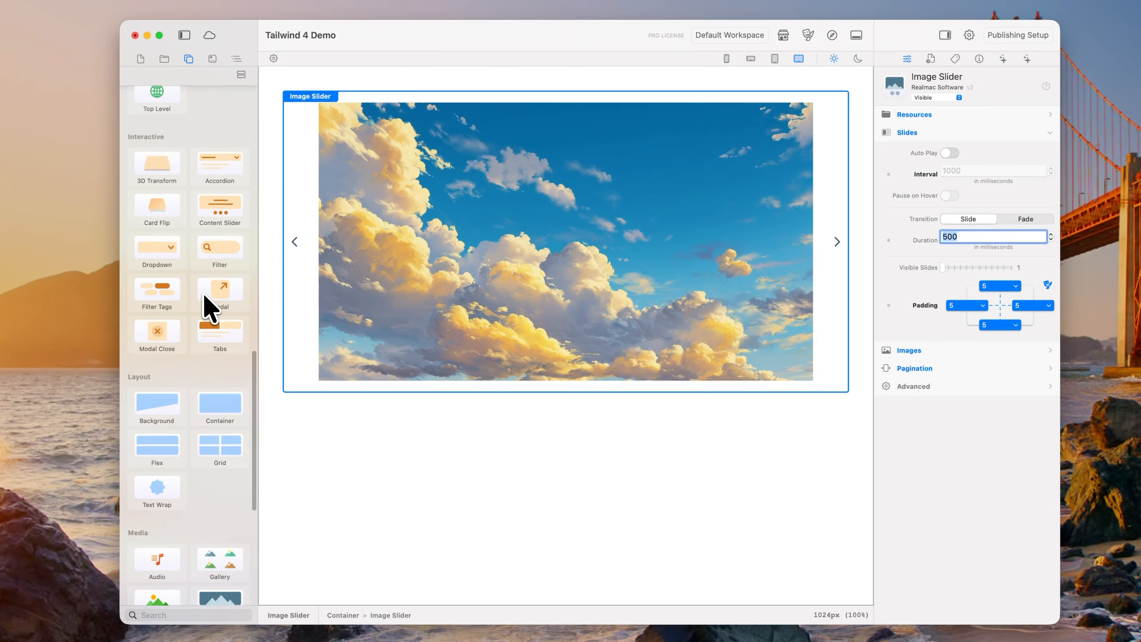